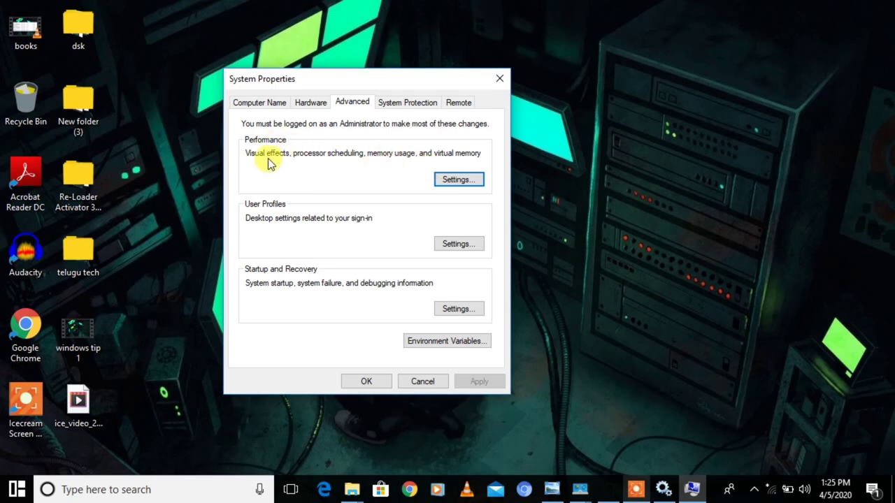
- Choose the Custom visual effects option in the Performance settings and confirm with the effects list as it is
{"action": "left_click", "coordinate": [457, 179]}
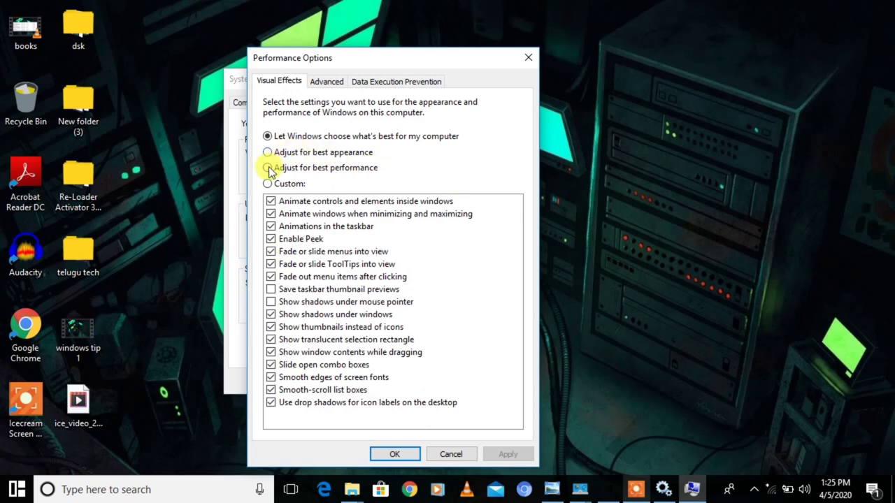
{"action": "left_click", "coordinate": [268, 184]}
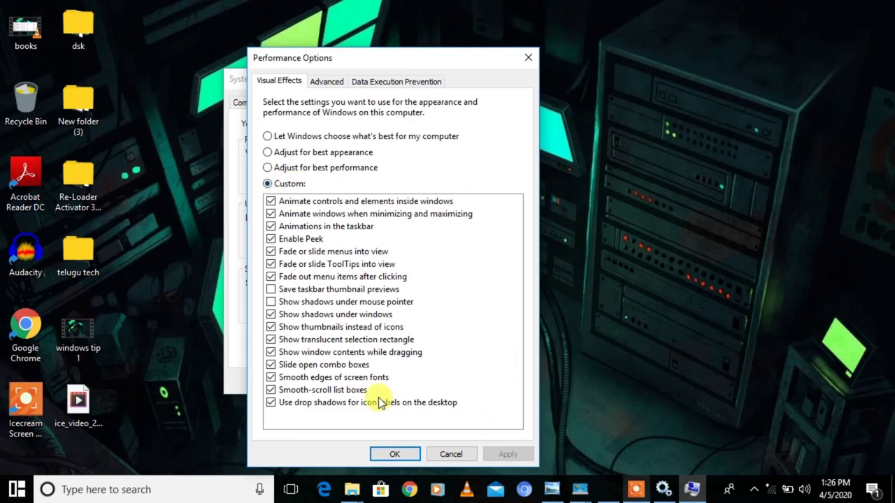
{"action": "left_click", "coordinate": [388, 453]}
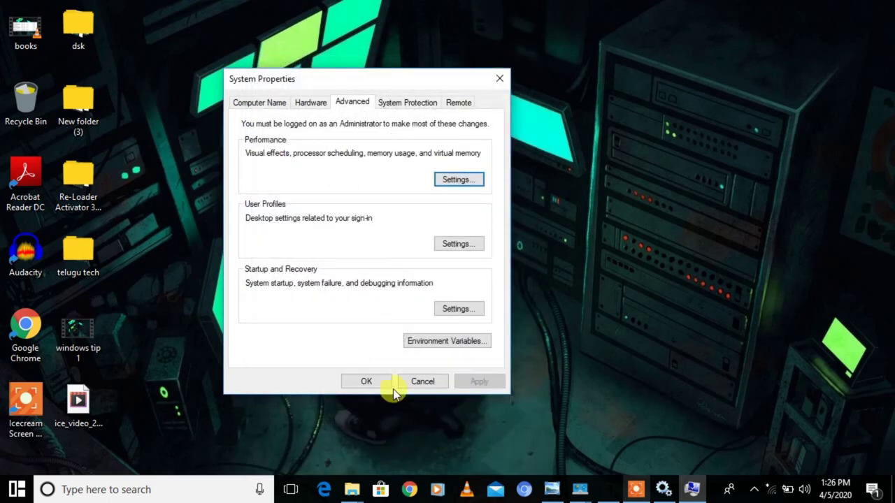
- Set the Performance visual effects to Adjust for best performance, apply the change, and close System Properties
{"action": "left_click", "coordinate": [467, 178]}
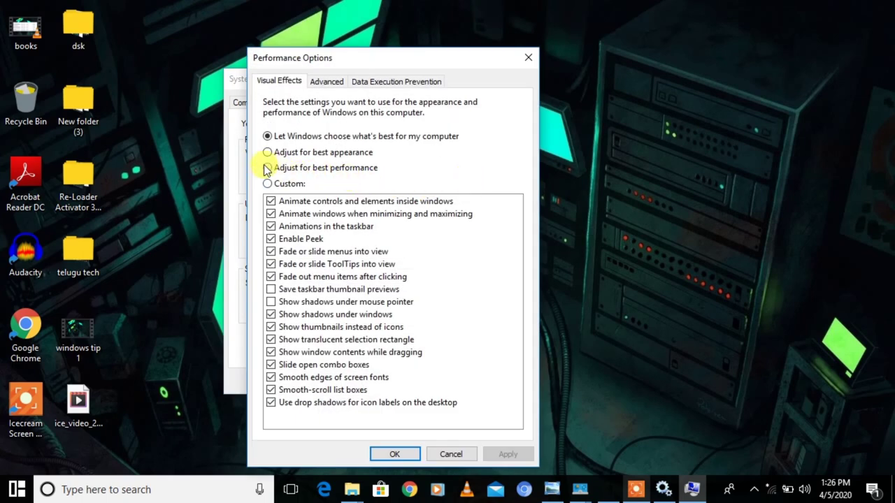
{"action": "left_click", "coordinate": [267, 168]}
{"action": "left_click", "coordinate": [267, 167]}
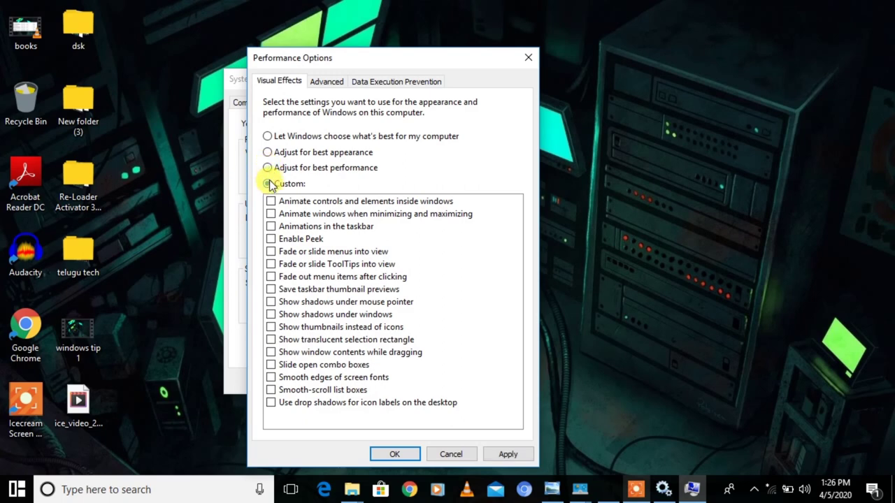
{"action": "left_click", "coordinate": [269, 184]}
{"action": "left_click", "coordinate": [267, 168]}
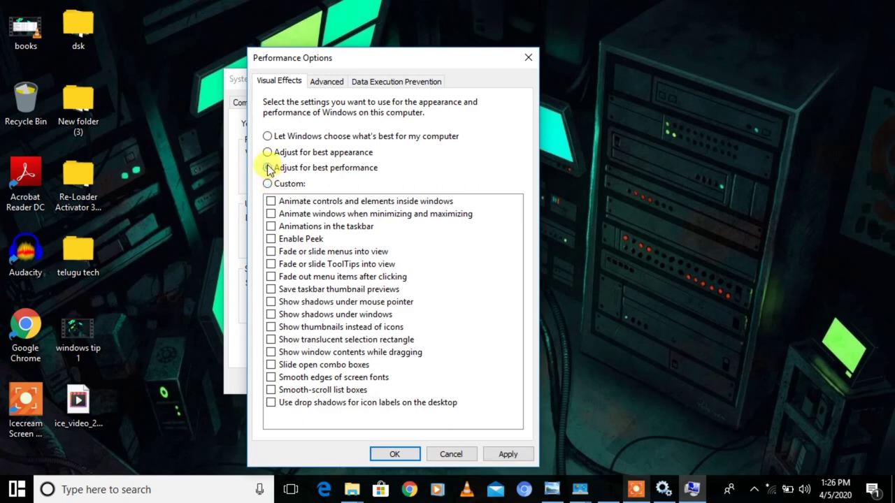
{"action": "left_click", "coordinate": [509, 454]}
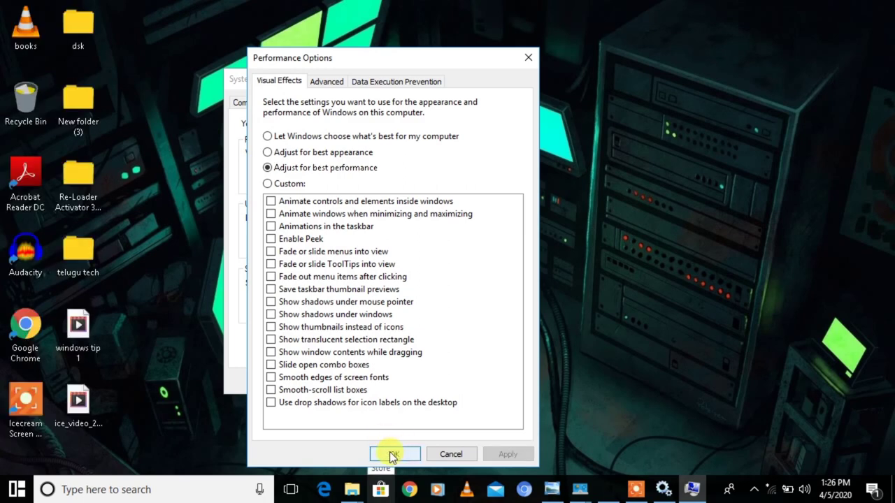
{"action": "left_click", "coordinate": [389, 453]}
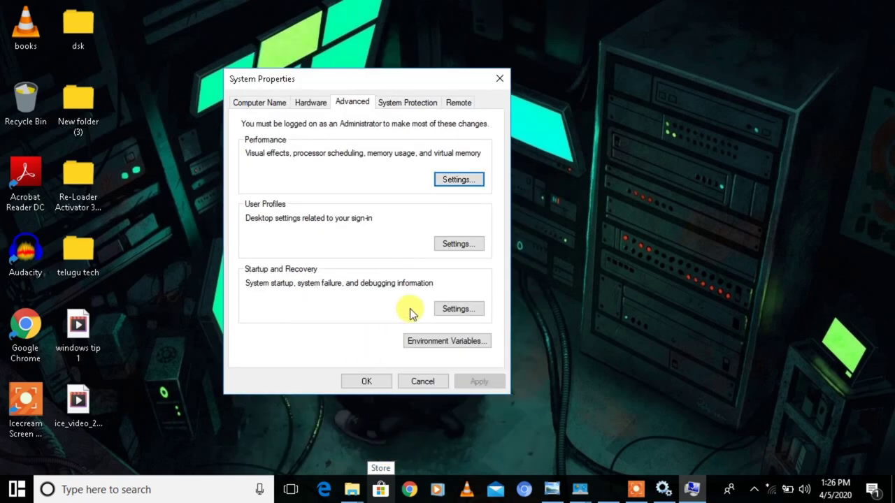
{"action": "left_click", "coordinate": [357, 381]}
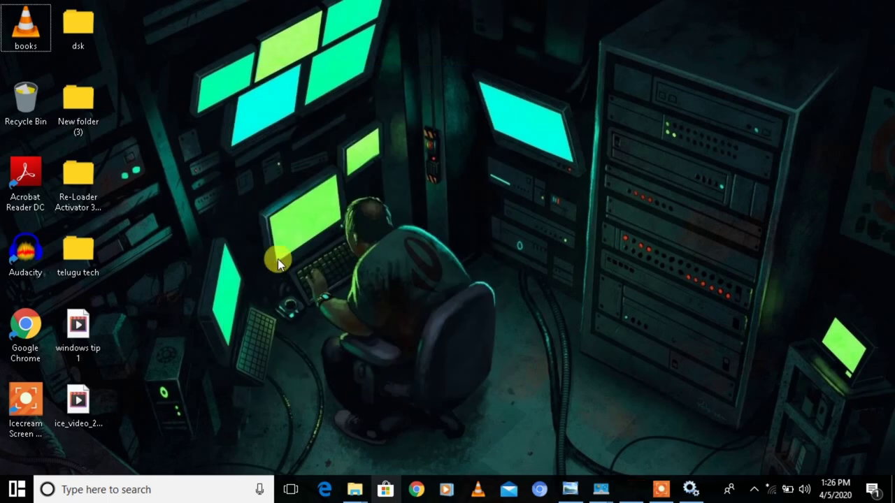
- Open the Services console by running services.msc
{"action": "key", "text": "super+r"}
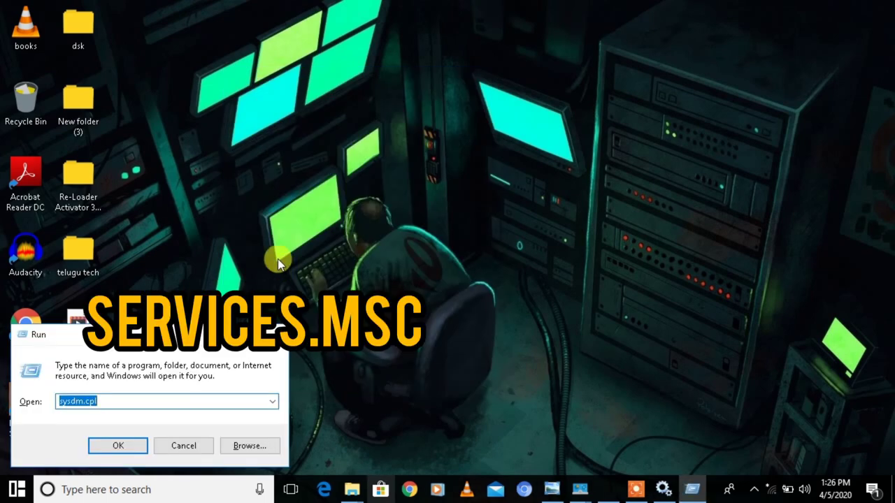
{"action": "type", "text": "ser"}
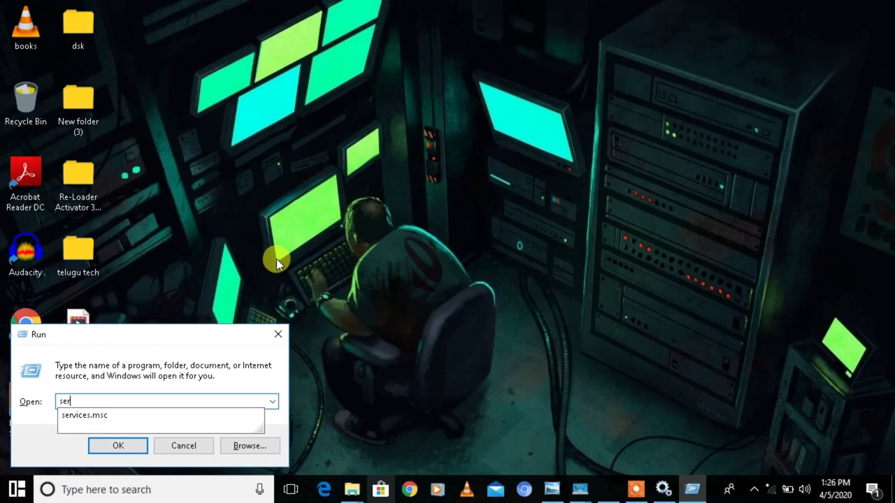
{"action": "left_click", "coordinate": [98, 415]}
{"action": "left_click", "coordinate": [118, 445]}
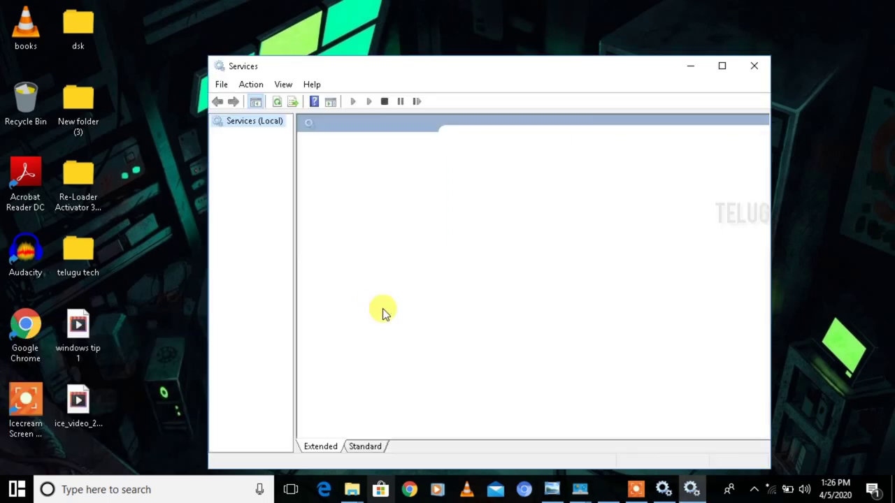
- Set the startup type of the Windows Update service to Disabled, apply it, and close the Services console
{"action": "left_click", "coordinate": [541, 316]}
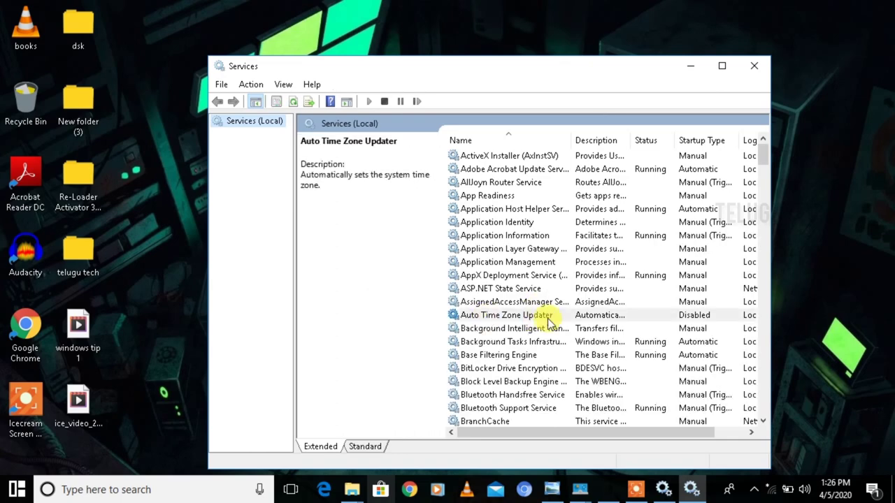
{"action": "key", "text": "w"}
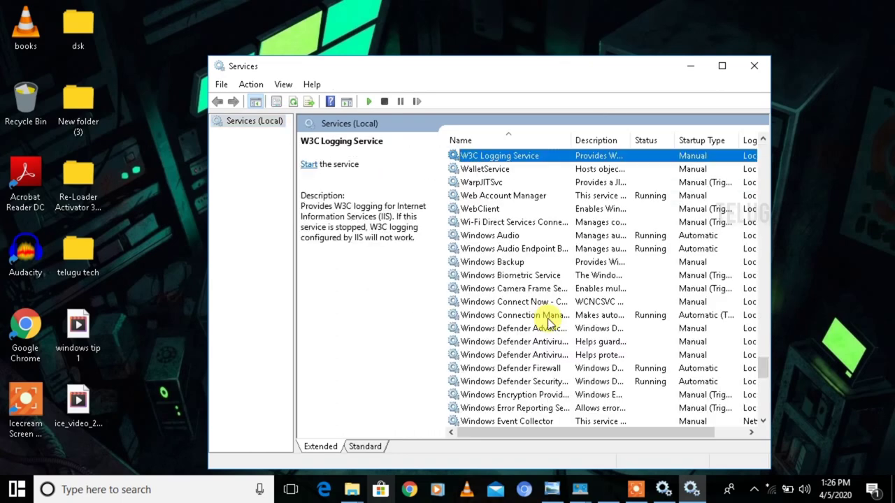
{"action": "key", "text": "Down"}
{"action": "key", "text": "Down"}
{"action": "key", "text": "Down"}
{"action": "key", "text": "Down"}
{"action": "key", "text": "Down"}
{"action": "key", "text": "Down"}
{"action": "key", "text": "Down"}
{"action": "key", "text": "Down"}
{"action": "key", "text": "Down"}
{"action": "key", "text": "Down"}
{"action": "key", "text": "Down"}
{"action": "key", "text": "Down"}
{"action": "key", "text": "Down"}
{"action": "key", "text": "Down"}
{"action": "key", "text": "Down"}
{"action": "key", "text": "Down"}
{"action": "key", "text": "Down"}
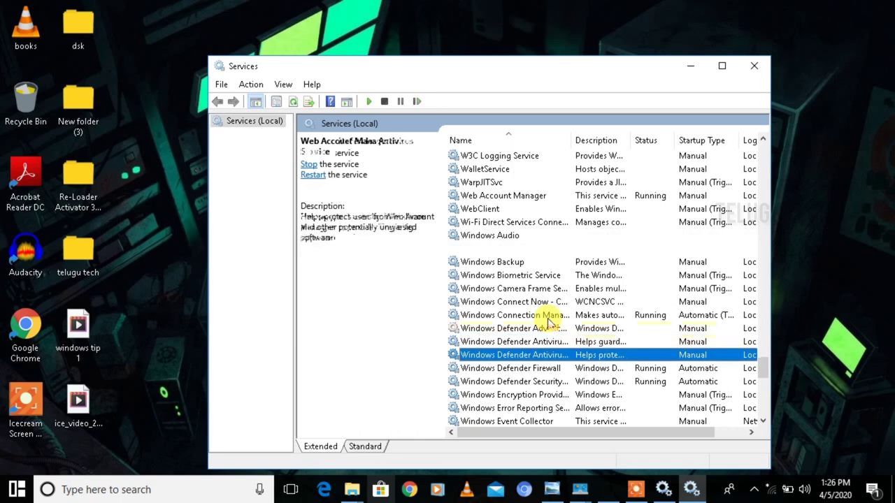
{"action": "key", "text": "Down"}
{"action": "key", "text": "Down"}
{"action": "key", "text": "Down"}
{"action": "key", "text": "Down"}
{"action": "key", "text": "Down"}
{"action": "key", "text": "Down"}
{"action": "key", "text": "Down"}
{"action": "key", "text": "Down"}
{"action": "key", "text": "Down"}
{"action": "key", "text": "Down"}
{"action": "key", "text": "Down"}
{"action": "key", "text": "Down"}
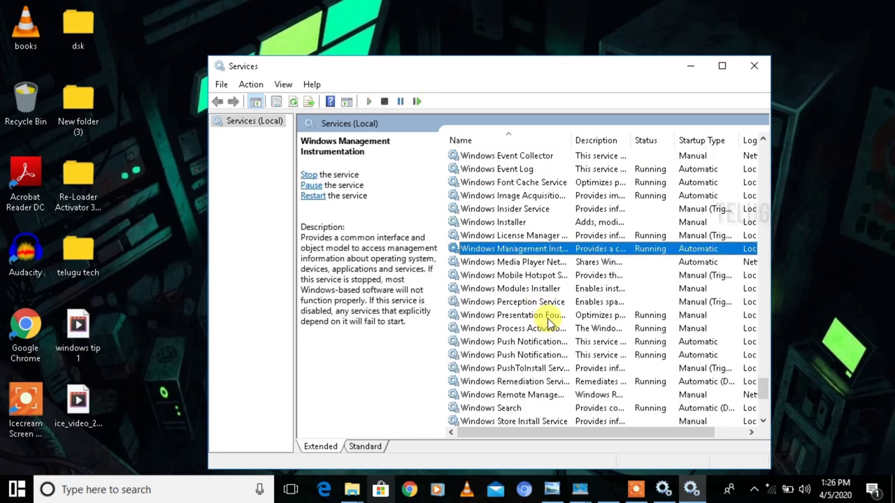
{"action": "key", "text": "Down"}
{"action": "key", "text": "Down"}
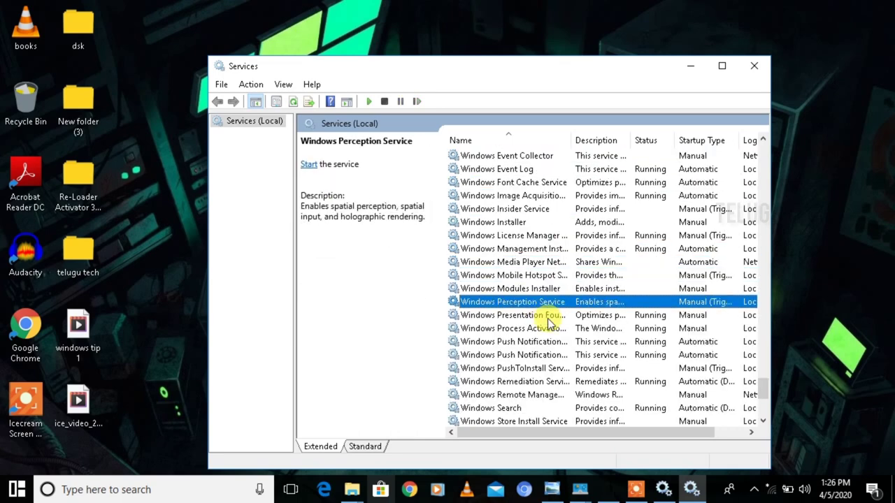
{"action": "key", "text": "Down"}
{"action": "key", "text": "Down"}
{"action": "key", "text": "Down"}
{"action": "key", "text": "Down"}
{"action": "key", "text": "Down"}
{"action": "key", "text": "Down"}
{"action": "key", "text": "Down"}
{"action": "key", "text": "Down"}
{"action": "key", "text": "Down"}
{"action": "key", "text": "Down"}
{"action": "key", "text": "Down"}
{"action": "key", "text": "Down"}
{"action": "key", "text": "Down"}
{"action": "key", "text": "Down"}
{"action": "key", "text": "Down"}
{"action": "key", "text": "Down"}
{"action": "key", "text": "Down"}
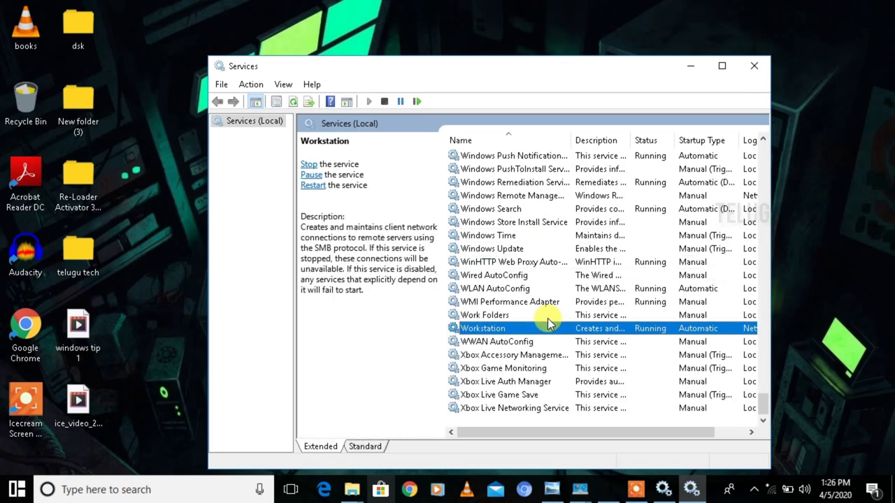
{"action": "key", "text": "Up"}
{"action": "key", "text": "Up"}
{"action": "key", "text": "Up"}
{"action": "key", "text": "Up"}
{"action": "key", "text": "Up"}
{"action": "key", "text": "Up"}
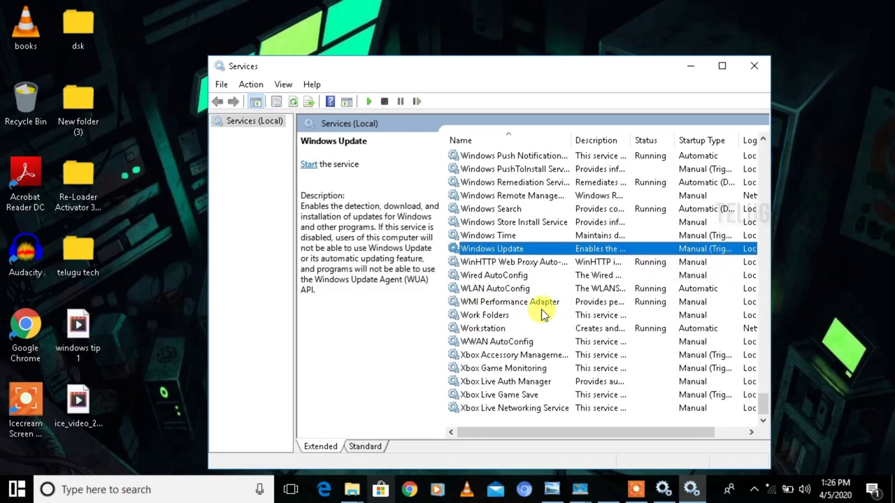
{"action": "double_click", "coordinate": [490, 250]}
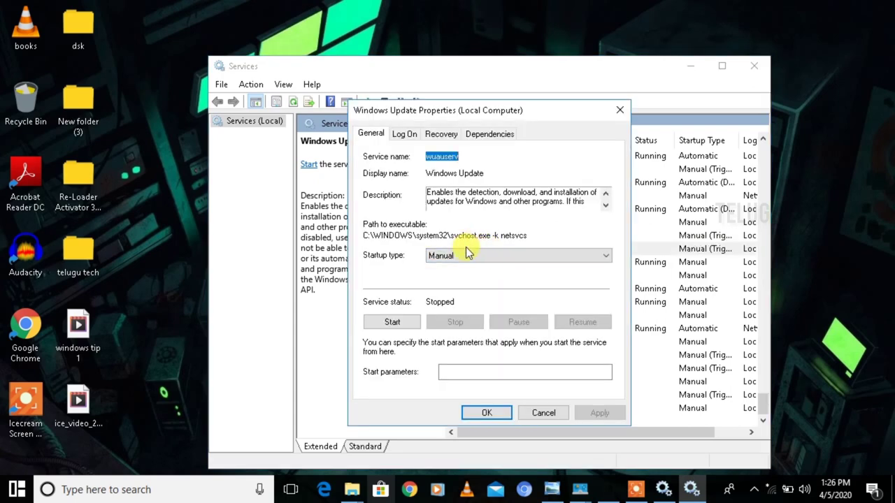
{"action": "left_click", "coordinate": [466, 254]}
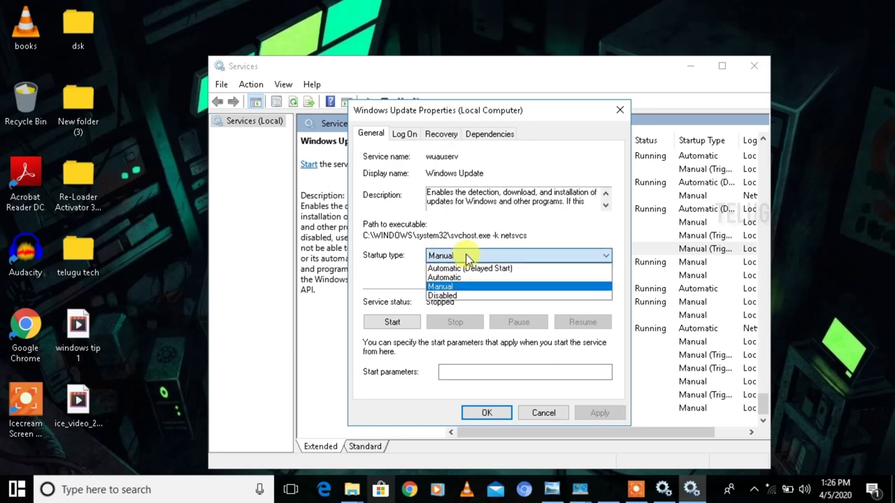
{"action": "left_click", "coordinate": [478, 294]}
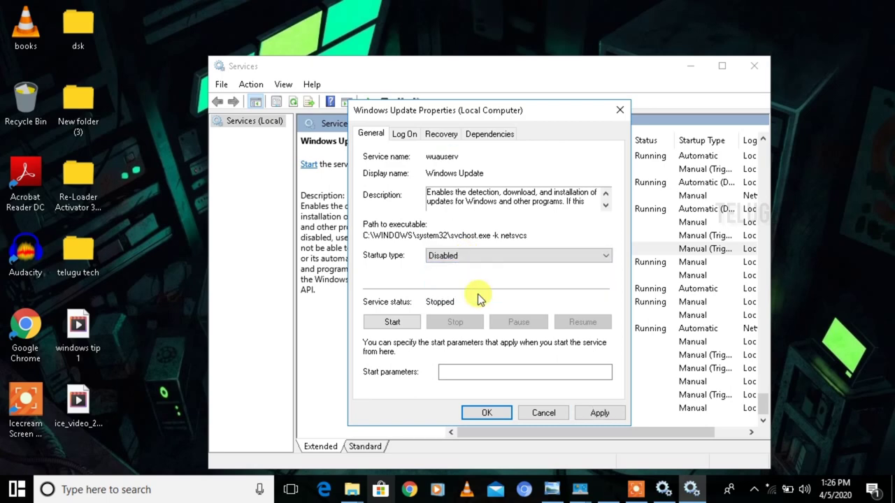
{"action": "left_click", "coordinate": [602, 413]}
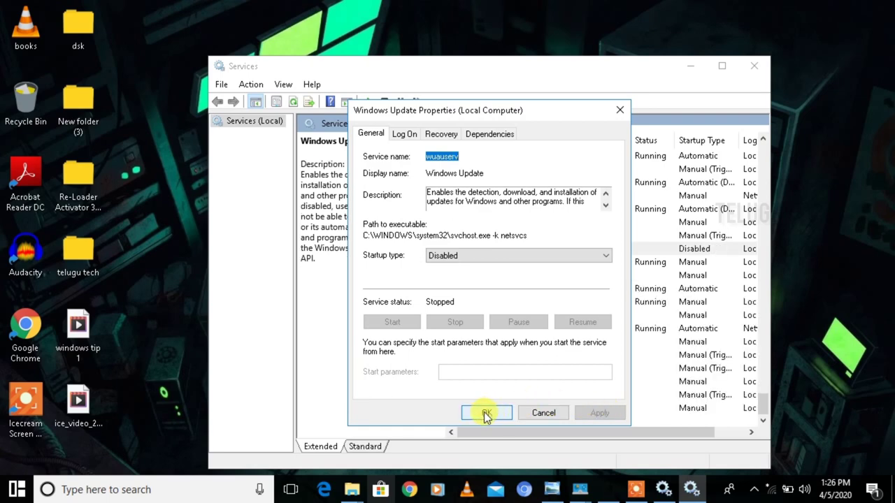
{"action": "left_click", "coordinate": [487, 413]}
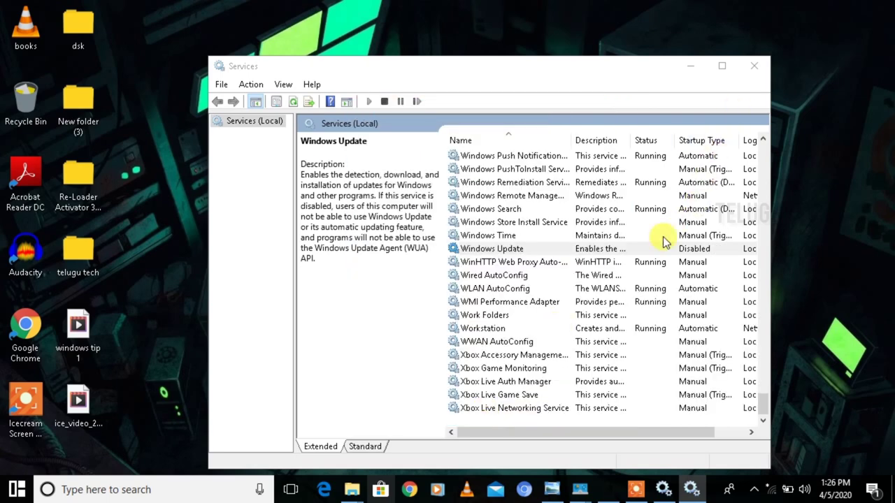
{"action": "left_click", "coordinate": [747, 78]}
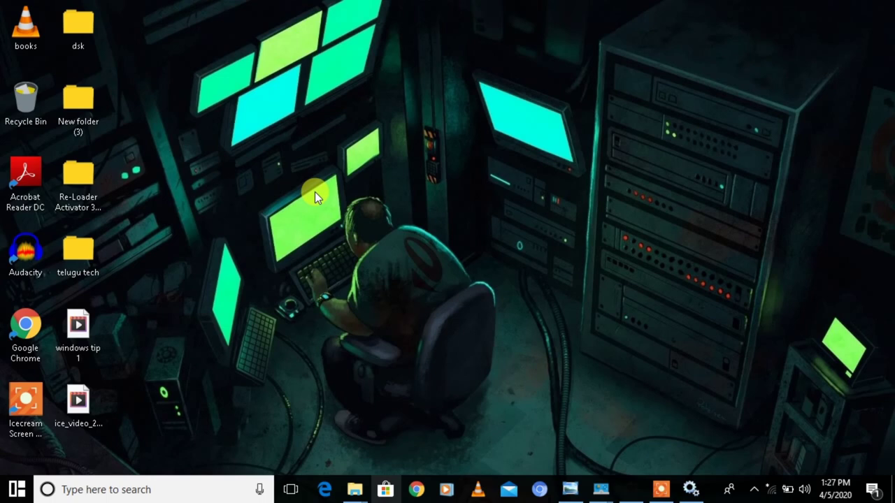
- Open the Windows Temp folder by running temp and grant permission to access it
{"action": "key", "text": "super+r"}
{"action": "type", "text": "tem"}
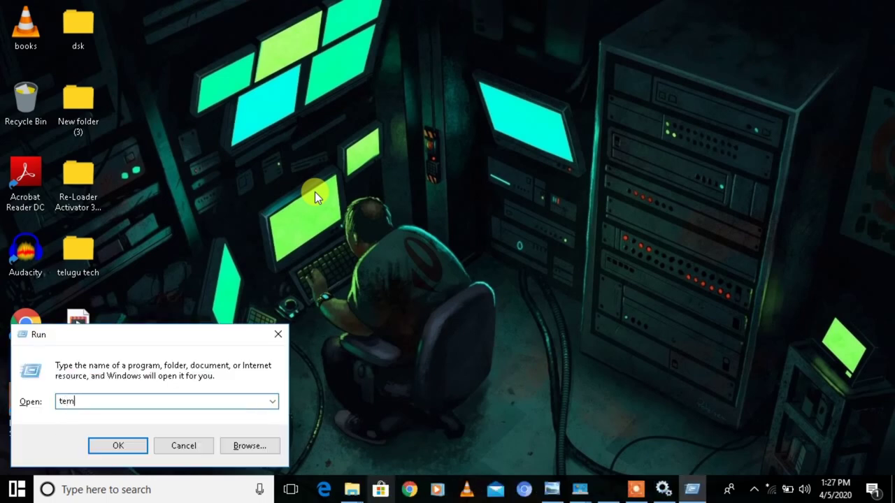
{"action": "type", "text": "p"}
{"action": "key", "text": "Return"}
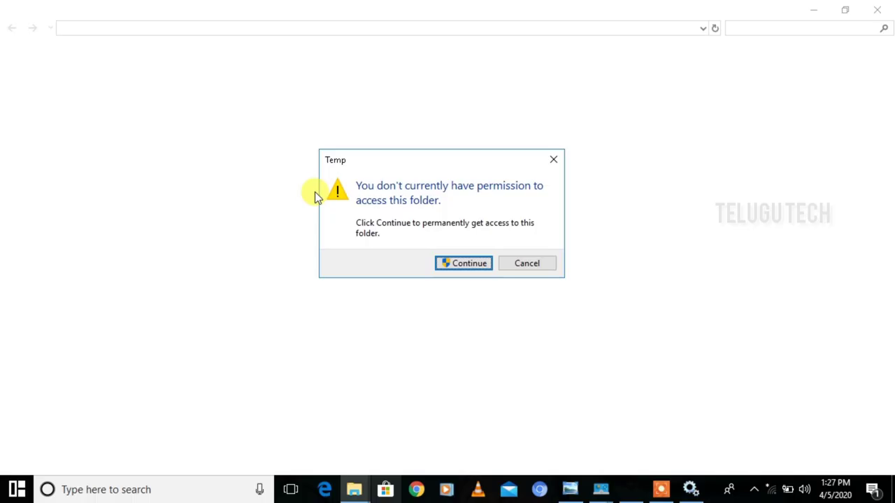
{"action": "key", "text": "Return"}
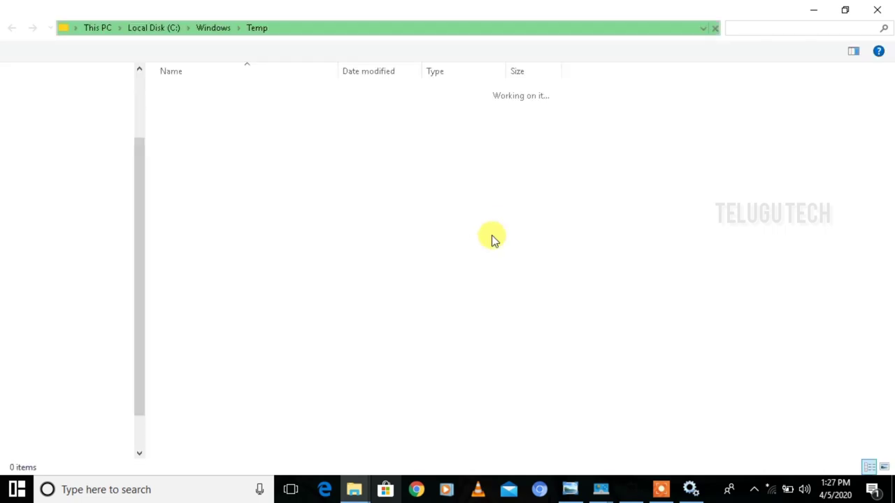
- Permanently delete everything in the Windows Temp folder with administrator permission, close the folder, and minimize the deletion progress
{"action": "key", "text": "ctrl+a"}
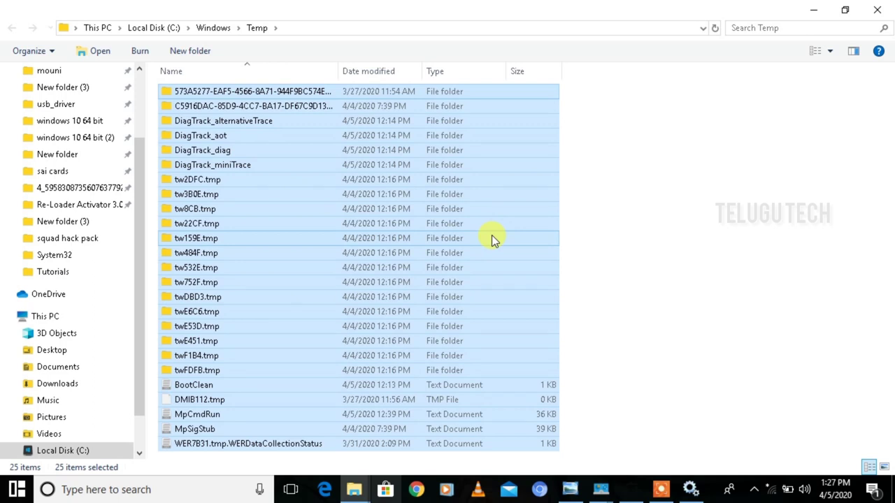
{"action": "key", "text": "shift+Delete"}
{"action": "key", "text": "Return"}
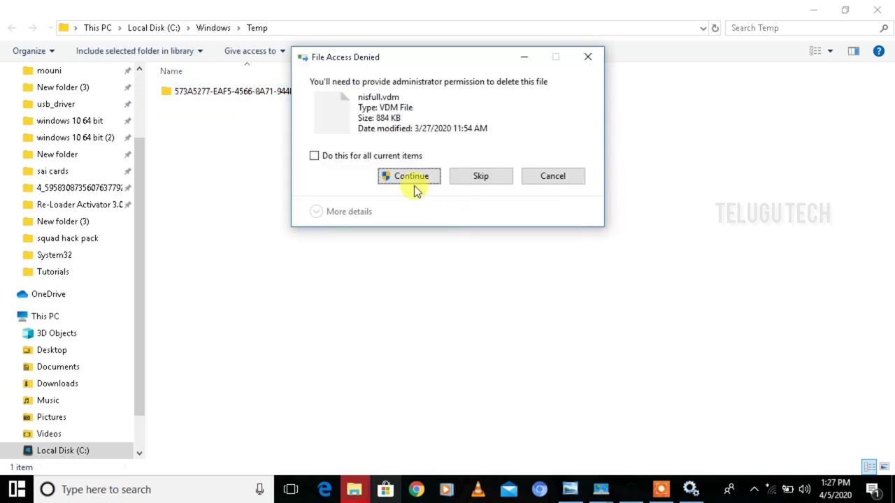
{"action": "left_click", "coordinate": [409, 178]}
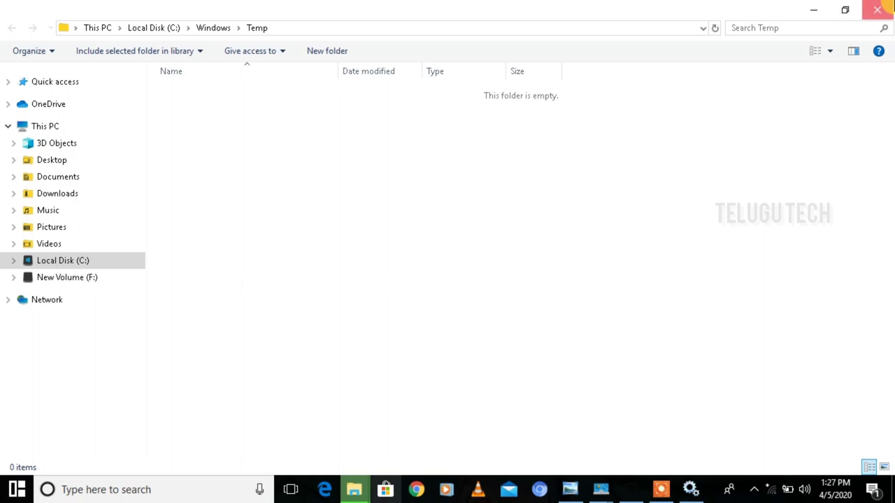
{"action": "left_click", "coordinate": [878, 9]}
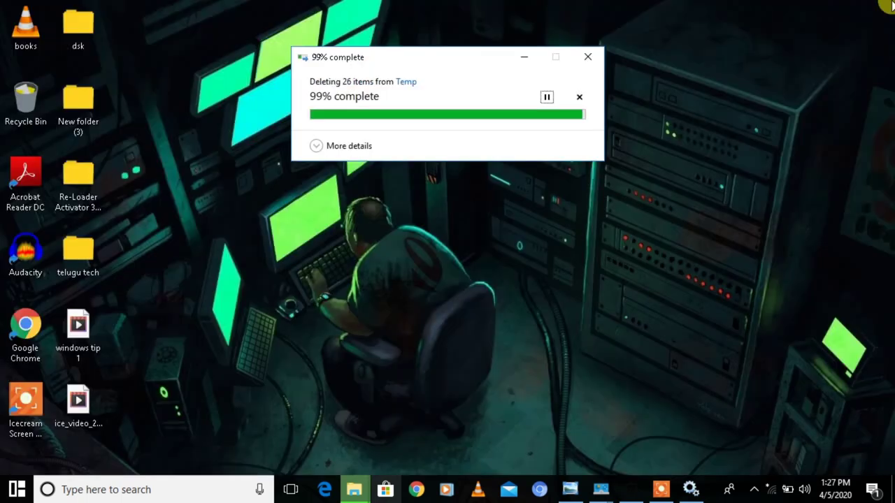
{"action": "left_click", "coordinate": [528, 56]}
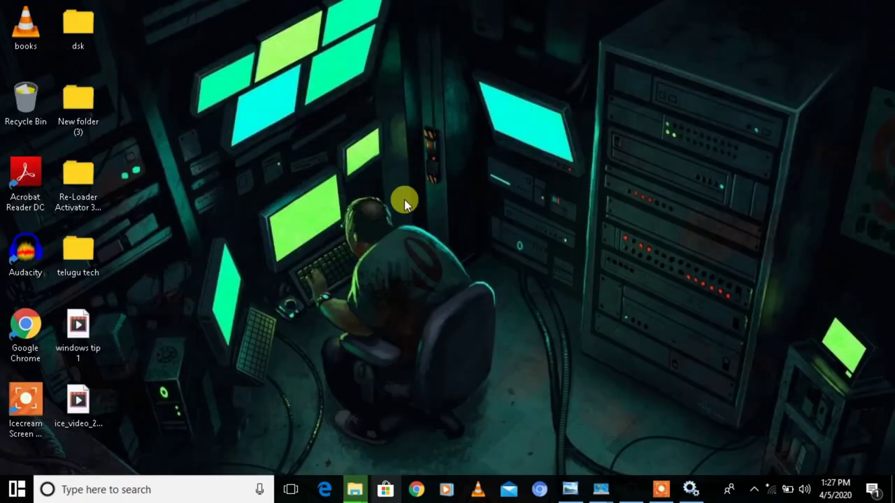
- Open the user's temporary files folder by running %temp%
{"action": "key", "text": "super+r"}
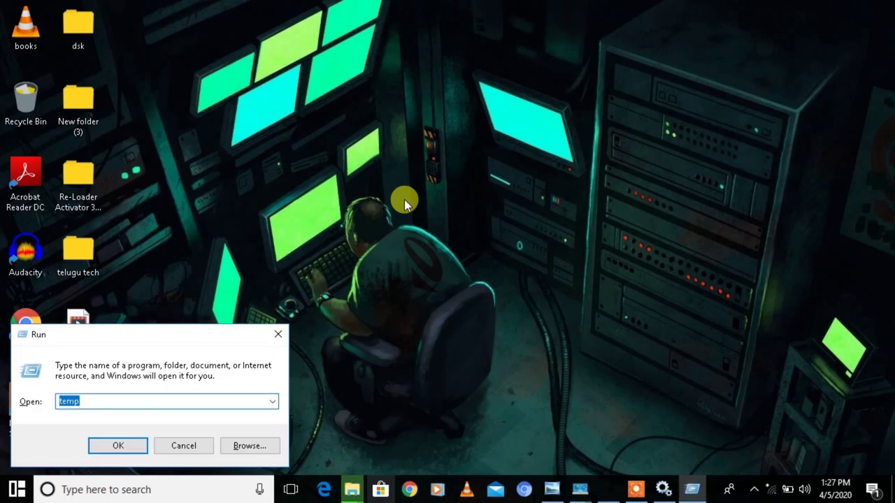
{"action": "type", "text": "%te"}
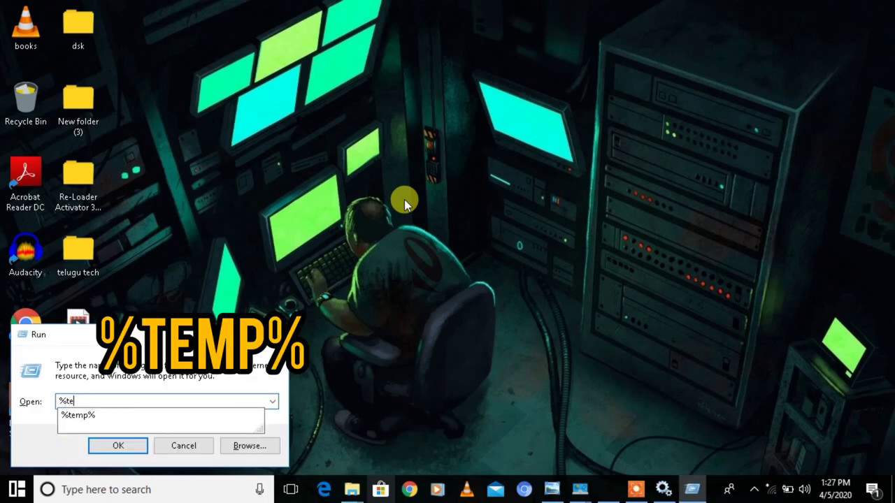
{"action": "type", "text": "mp%"}
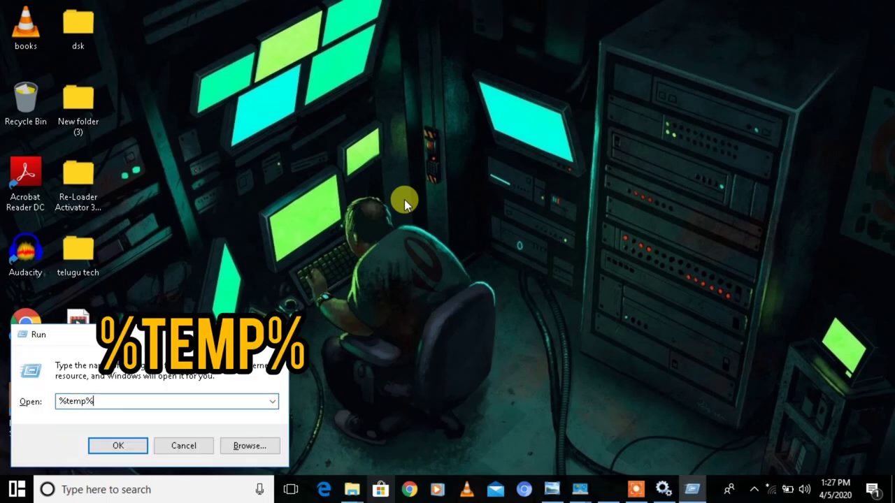
{"action": "key", "text": "Return"}
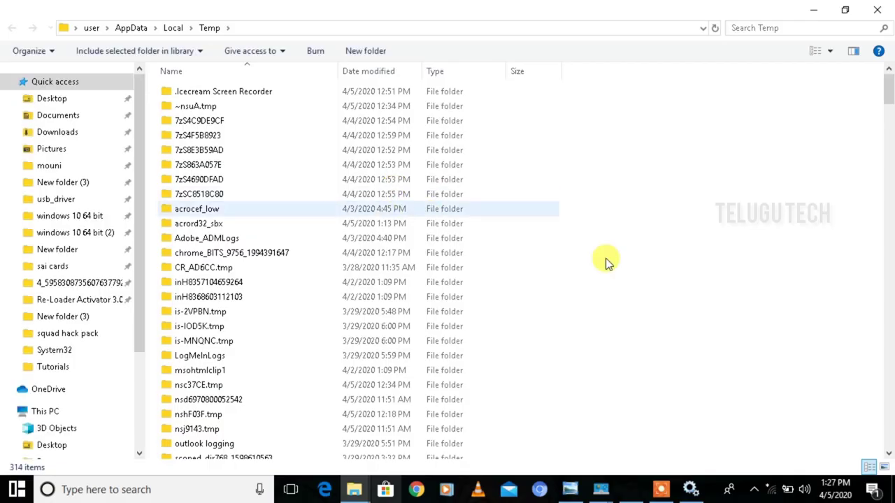
- Delete everything in the user's Temp folder with administrator permission, skip all items in use, and close the folder
{"action": "key", "text": "ctrl+a"}
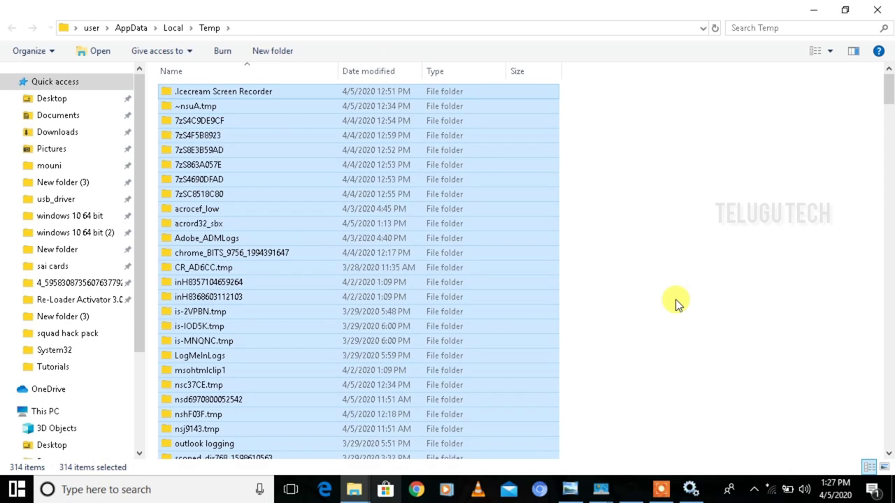
{"action": "key", "text": "Delete"}
{"action": "key", "text": "Return"}
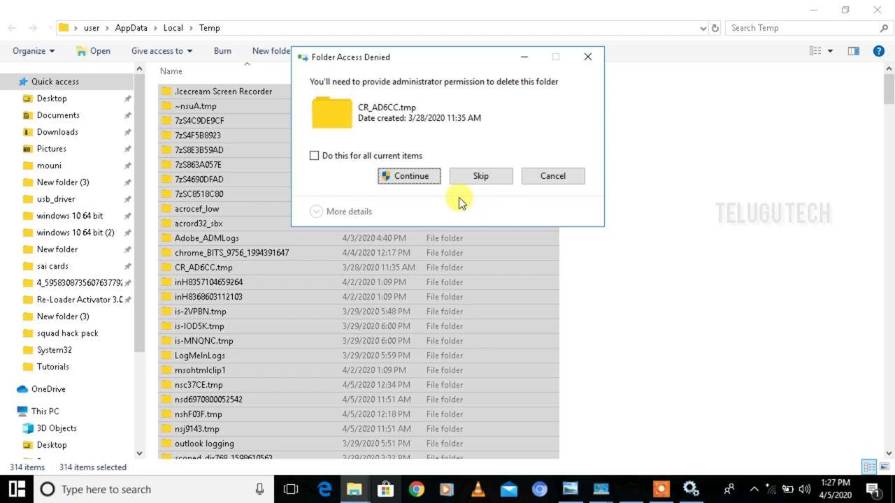
{"action": "left_click", "coordinate": [392, 183]}
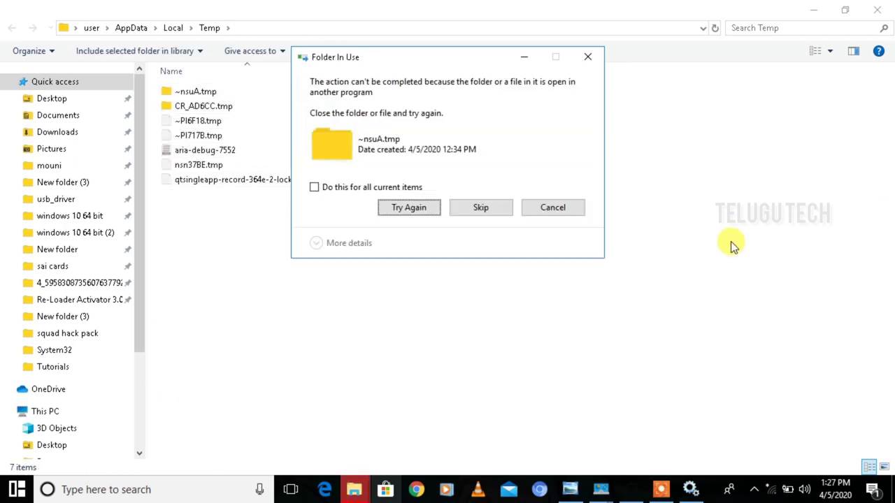
{"action": "left_click", "coordinate": [371, 188]}
{"action": "left_click", "coordinate": [475, 211]}
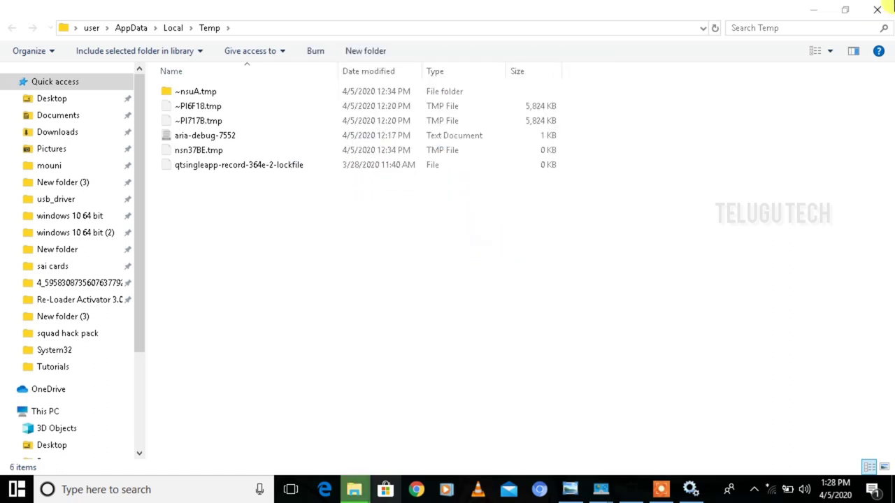
{"action": "left_click", "coordinate": [877, 9]}
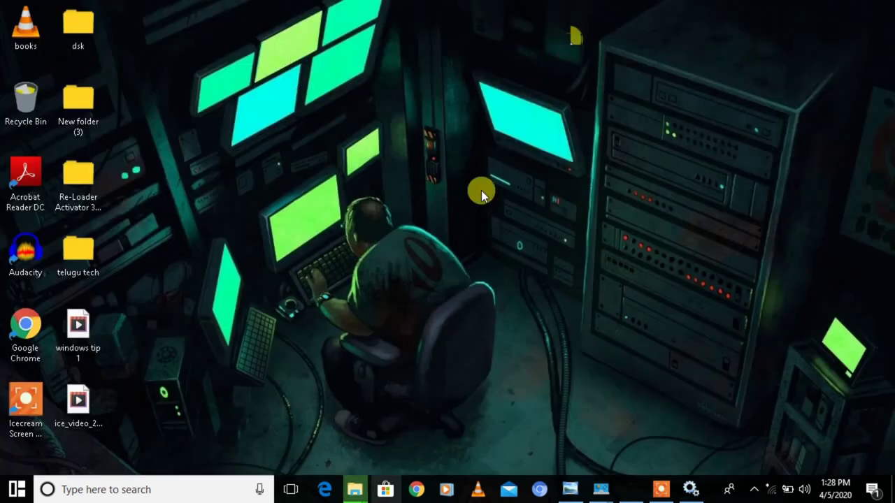
- Open the Prefetch folder by running prefetch and grant permission to access it
{"action": "key", "text": "super+r"}
{"action": "type", "text": "p"}
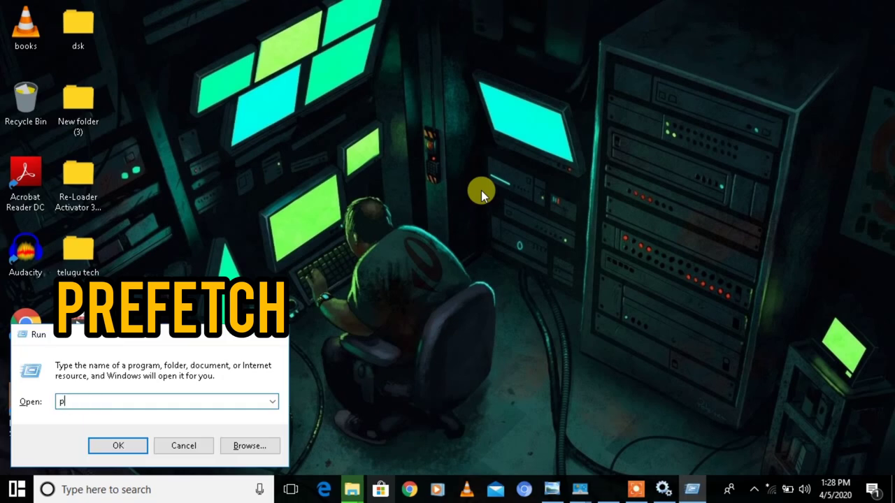
{"action": "type", "text": "refetch"}
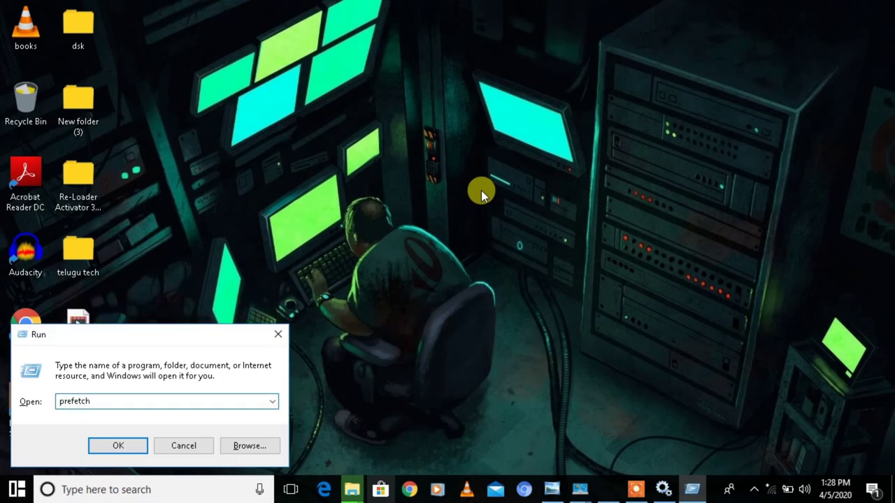
{"action": "key", "text": "Return"}
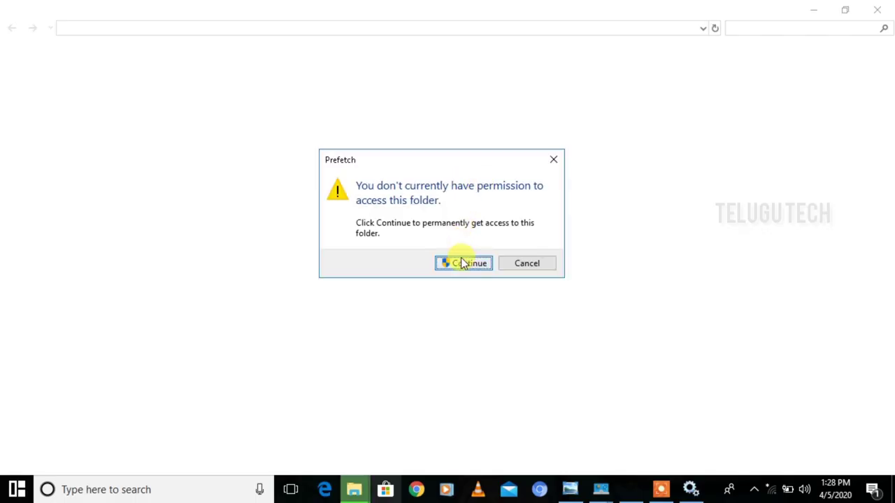
{"action": "left_click", "coordinate": [461, 263]}
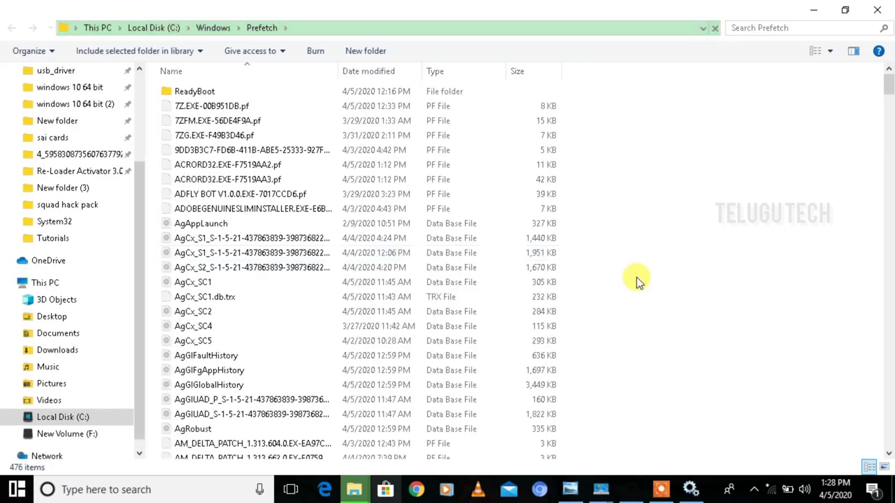
- Permanently delete everything in the Prefetch folder, close the folder, and skip the file in use
{"action": "key", "text": "ctrl+a"}
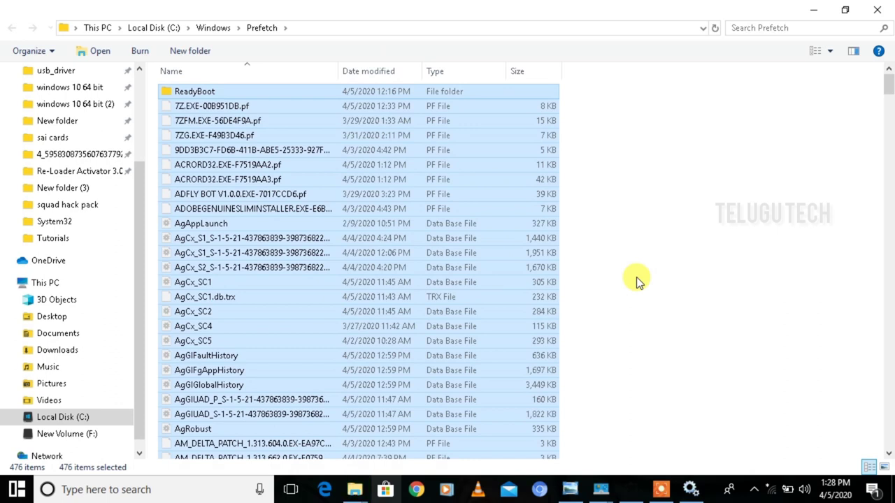
{"action": "key", "text": "shift+Delete"}
{"action": "key", "text": "Escape"}
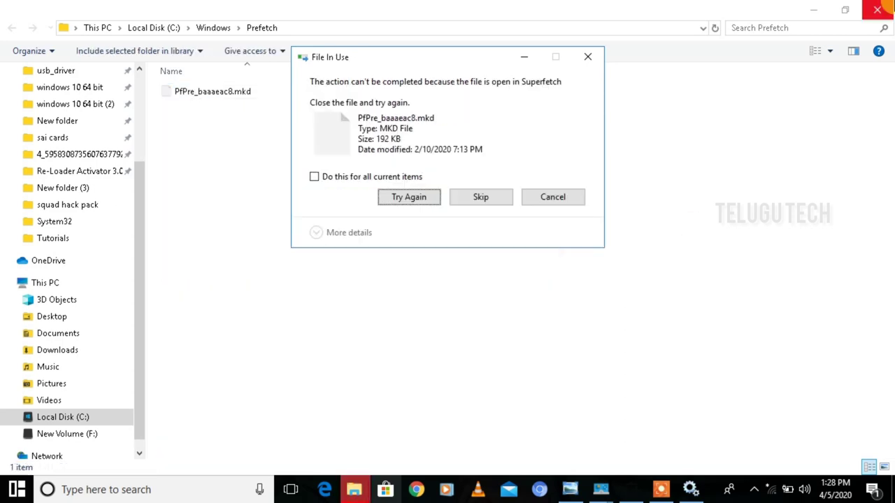
{"action": "left_click", "coordinate": [883, 8]}
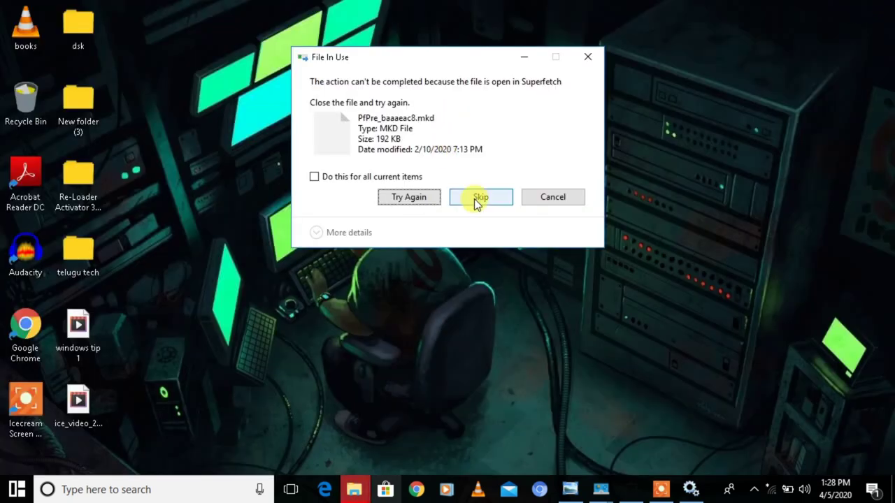
{"action": "left_click", "coordinate": [479, 199]}
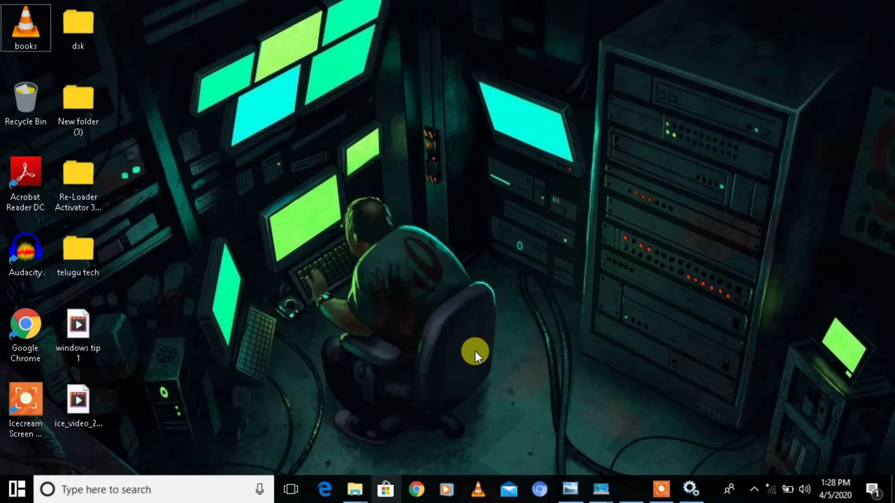
- Open the C: drive by running c: and move its window clear of the Start menu
{"action": "key", "text": "super+r"}
{"action": "key", "text": "Return"}
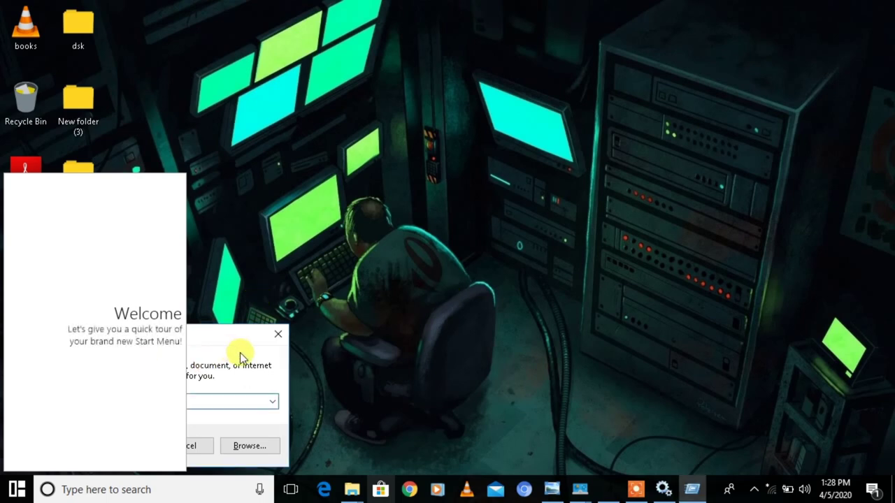
{"action": "left_click_drag", "start_coordinate": [217, 342], "coordinate": [434, 248]}
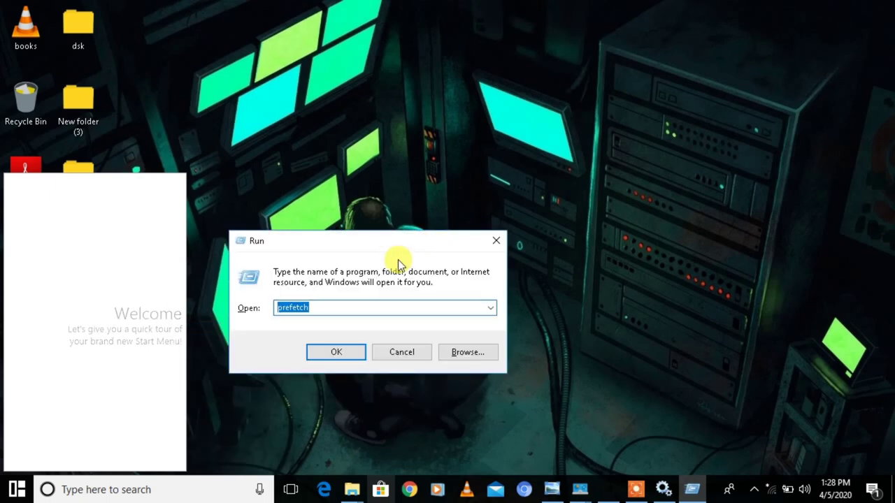
{"action": "type", "text": "c:"}
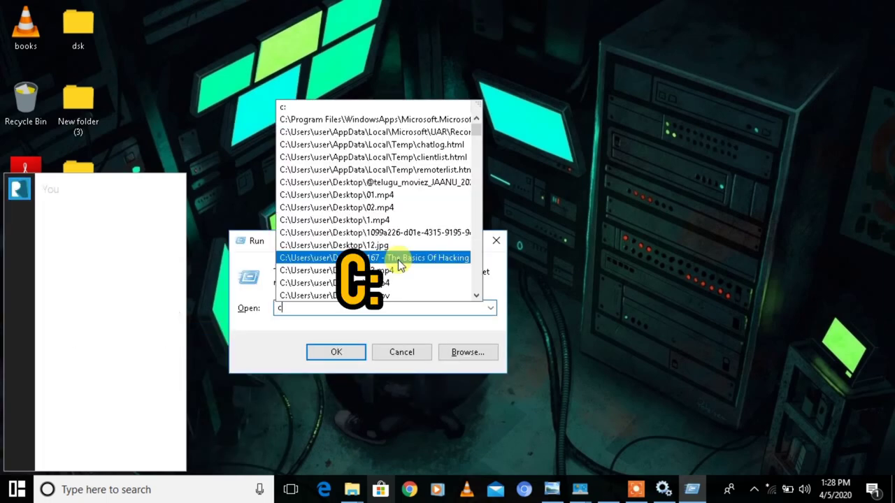
{"action": "key", "text": "Return"}
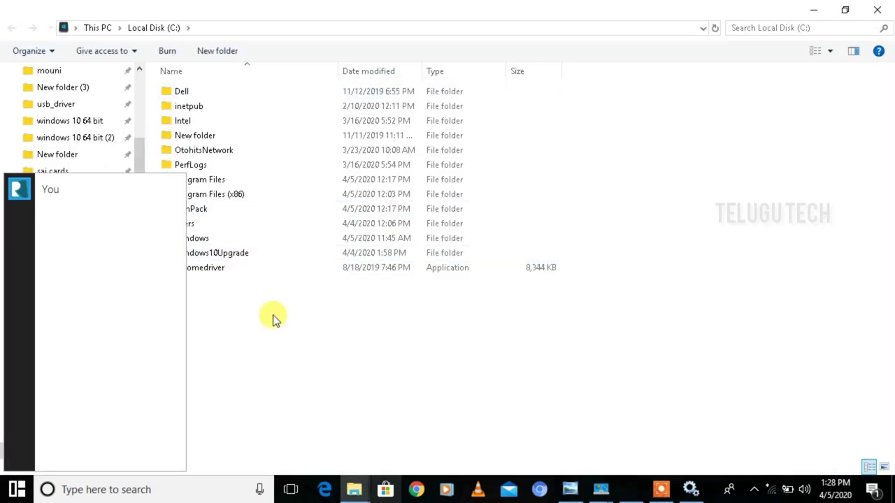
{"action": "left_click_drag", "start_coordinate": [471, 23], "coordinate": [543, 32]}
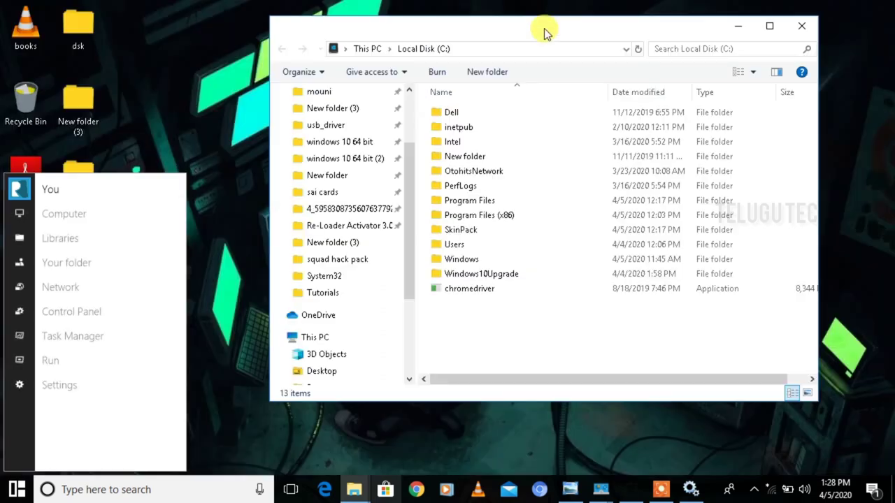
- Start Disk Cleanup for Local Disk (C:) from the drive's properties in This PC
{"action": "left_click", "coordinate": [316, 337]}
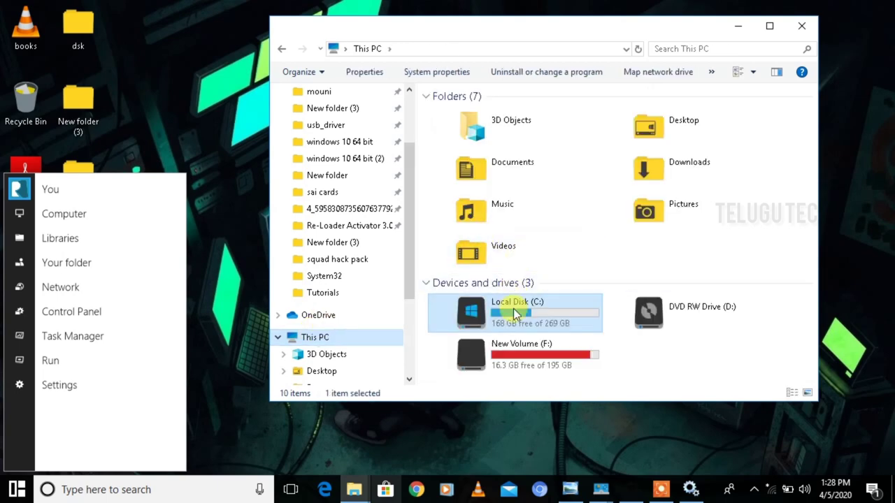
{"action": "right_click", "coordinate": [514, 309]}
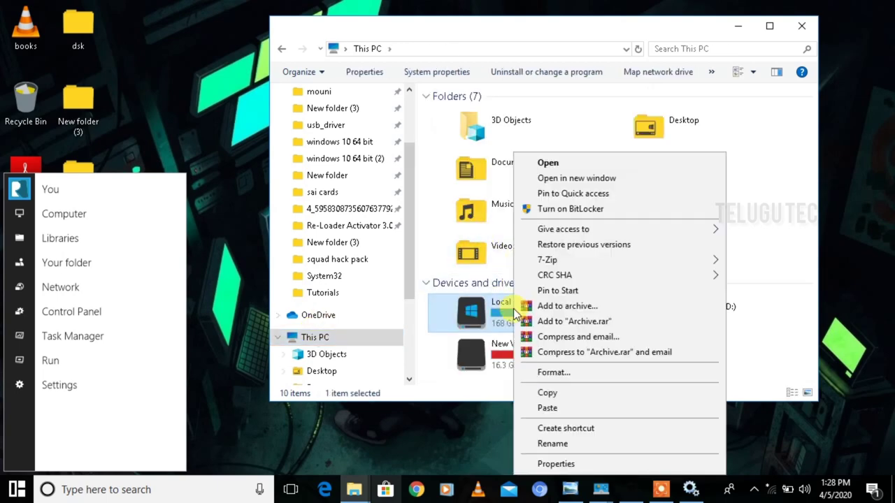
{"action": "left_click", "coordinate": [547, 463]}
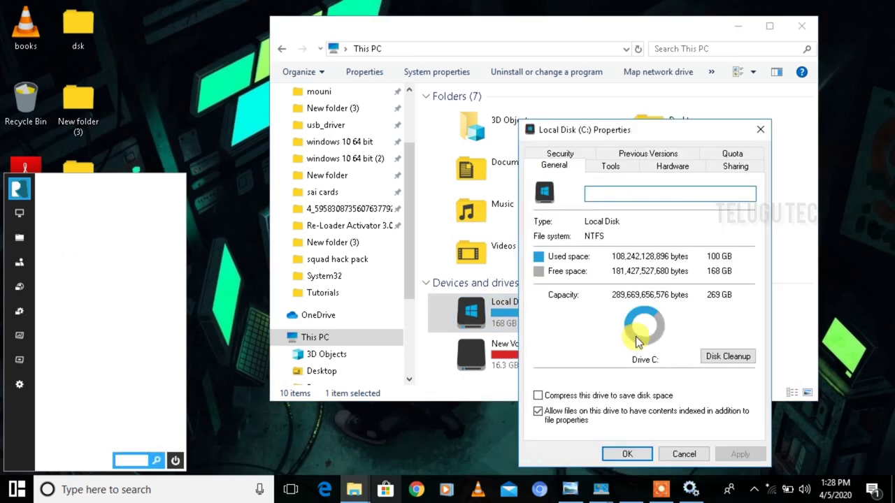
{"action": "left_click", "coordinate": [726, 358]}
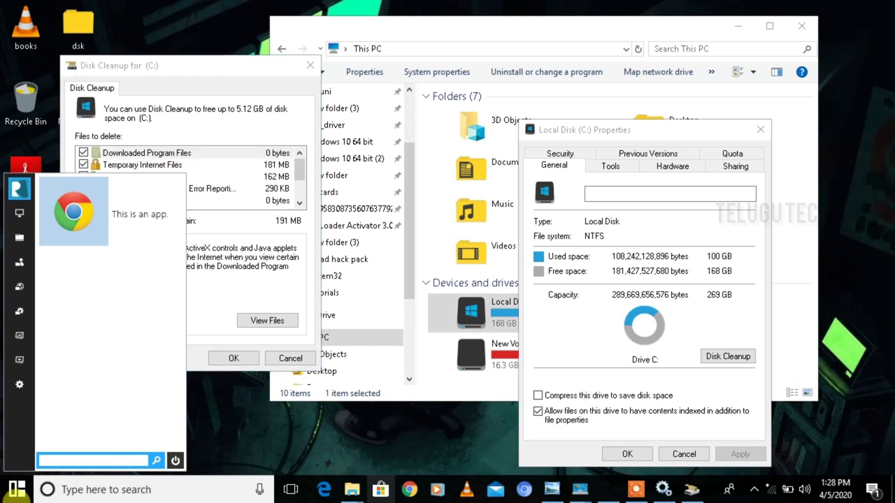
- Move the Disk Cleanup window clear of the Start menu and include the Recycle Bin in the files to delete
{"action": "left_click", "coordinate": [217, 309]}
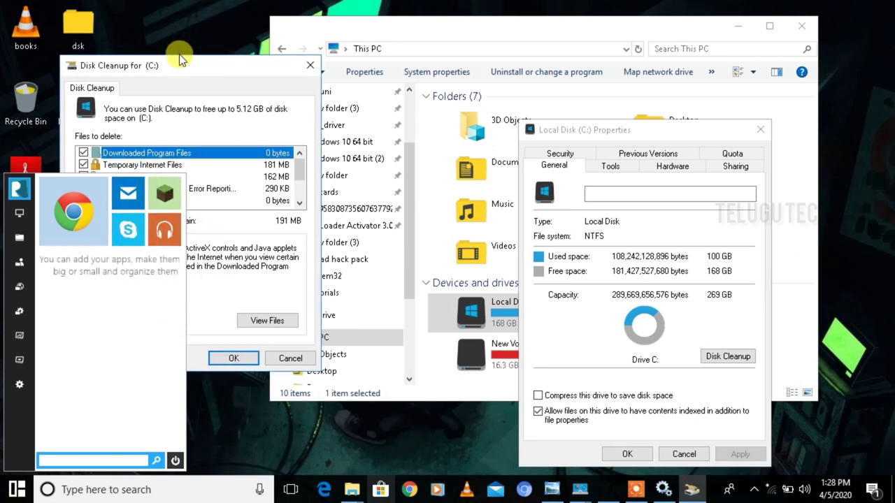
{"action": "left_click_drag", "start_coordinate": [180, 65], "coordinate": [348, 49]}
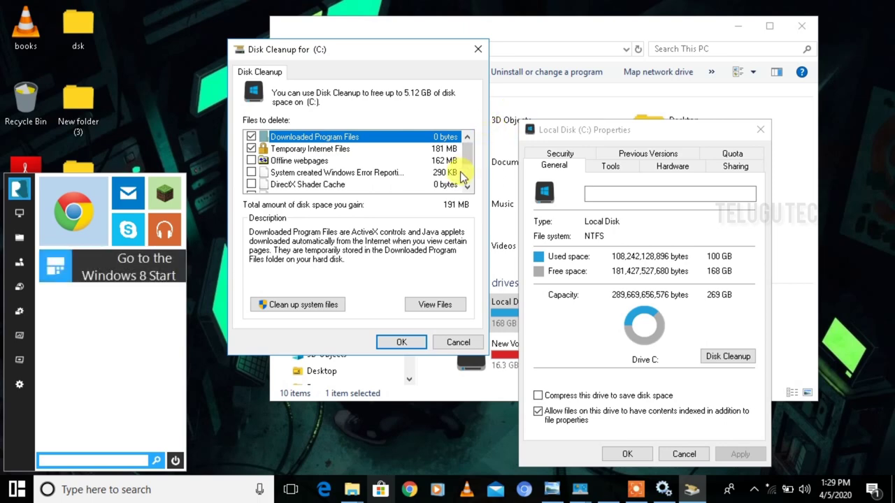
{"action": "left_click", "coordinate": [451, 173]}
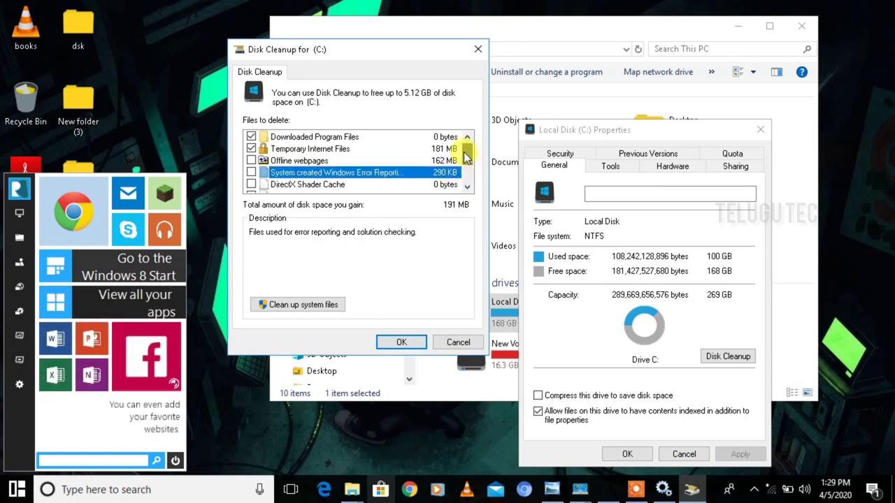
{"action": "left_click_drag", "start_coordinate": [465, 155], "coordinate": [470, 182]}
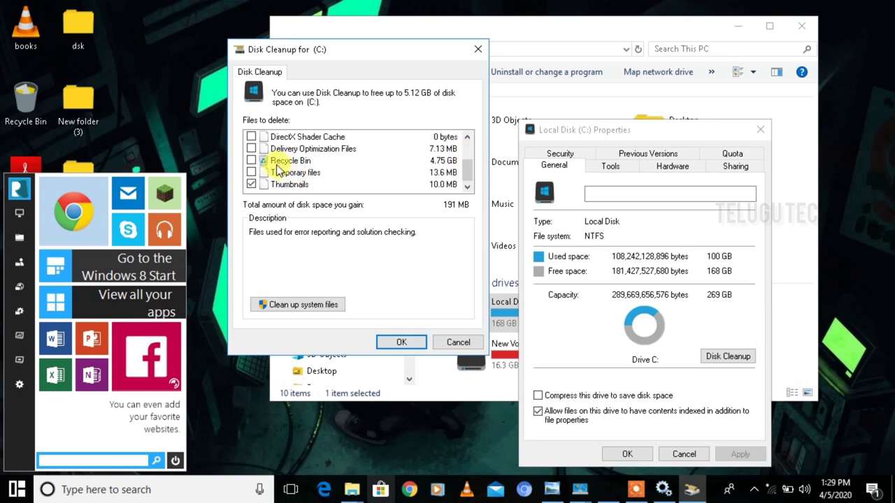
{"action": "left_click", "coordinate": [251, 161]}
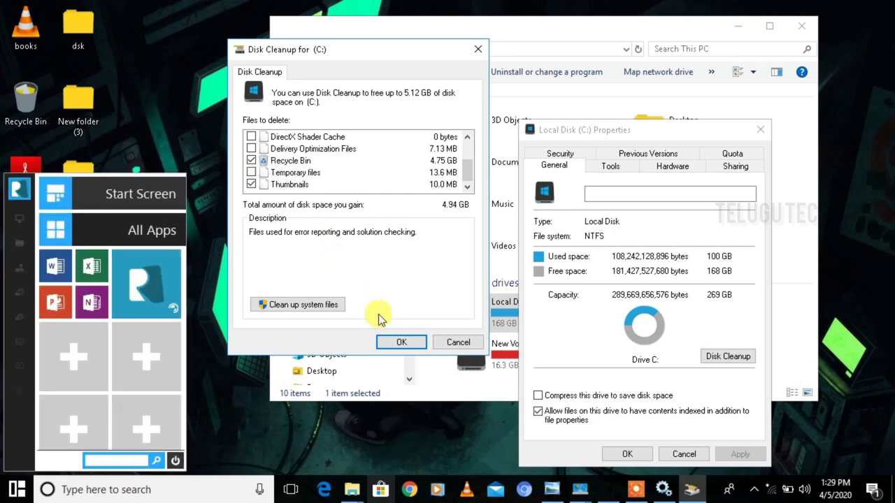
- Run the cleanup with permanent deletion, skip the folders needing administrator permission, and close the This PC window
{"action": "left_click", "coordinate": [397, 344]}
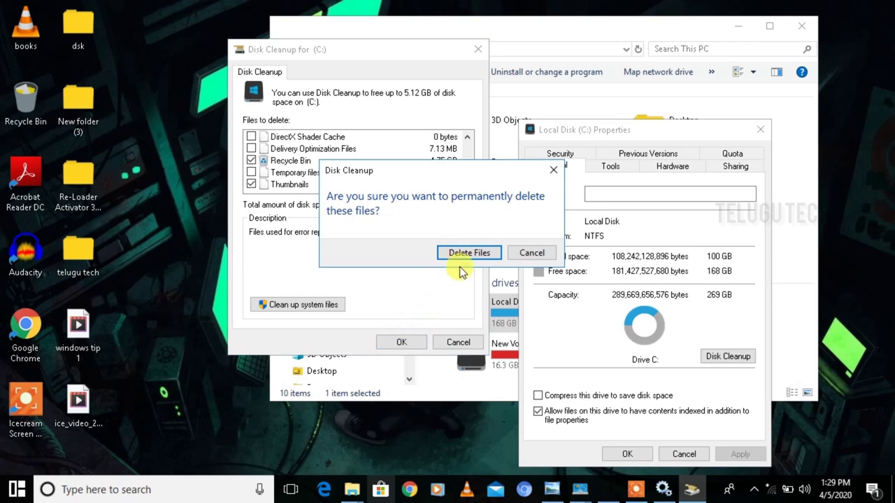
{"action": "left_click", "coordinate": [467, 254]}
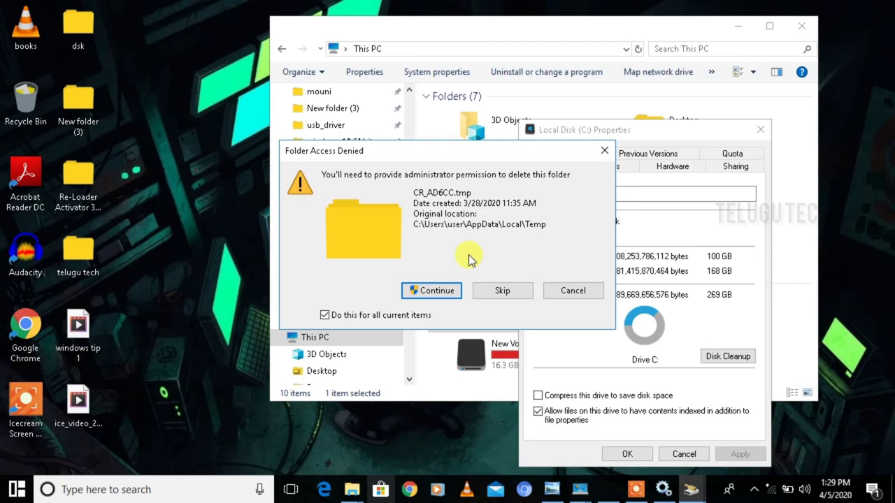
{"action": "left_click", "coordinate": [495, 290]}
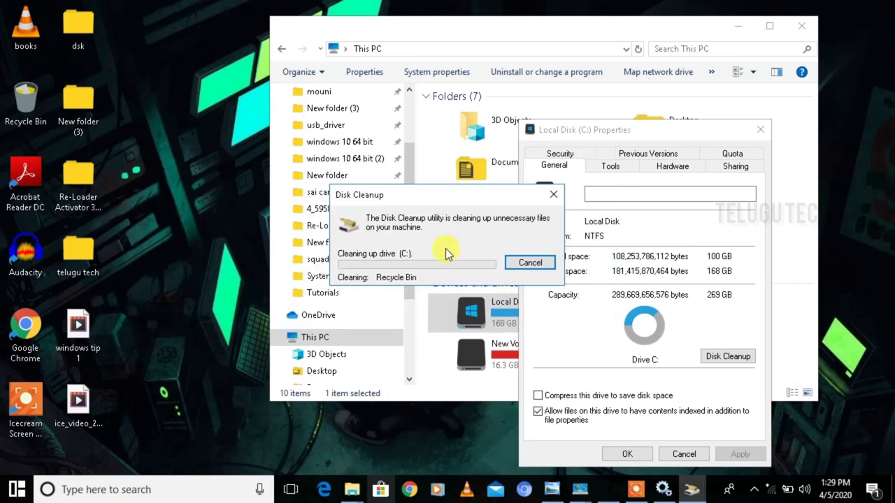
{"action": "left_click", "coordinate": [801, 28]}
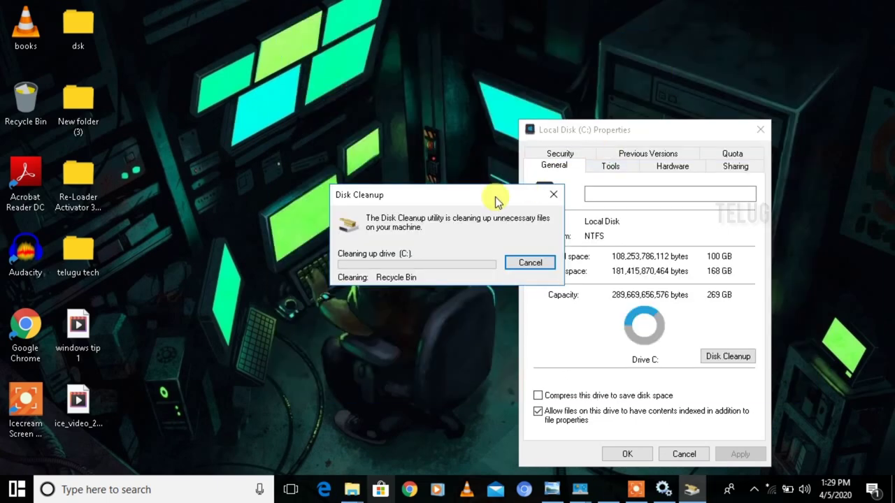
- Move the Disk Cleanup progress window aside and close the Local Disk (C:) properties after the cleanup
{"action": "left_click_drag", "start_coordinate": [449, 196], "coordinate": [377, 159]}
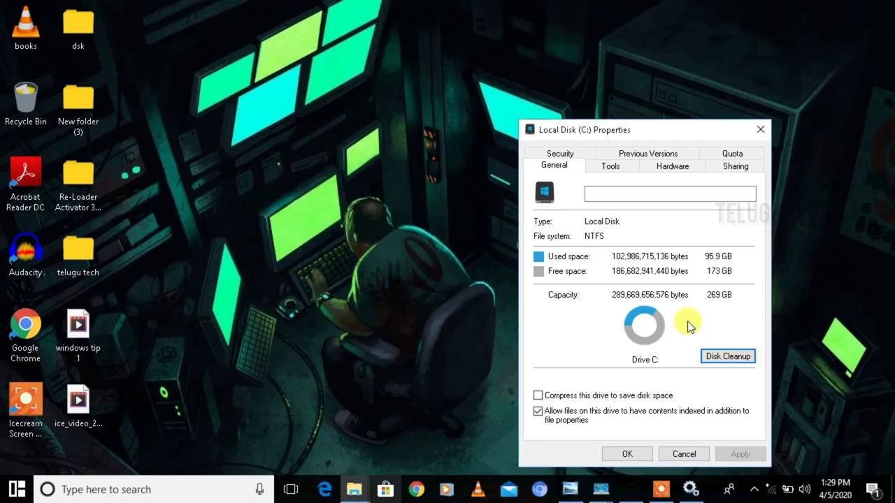
{"action": "left_click", "coordinate": [612, 455]}
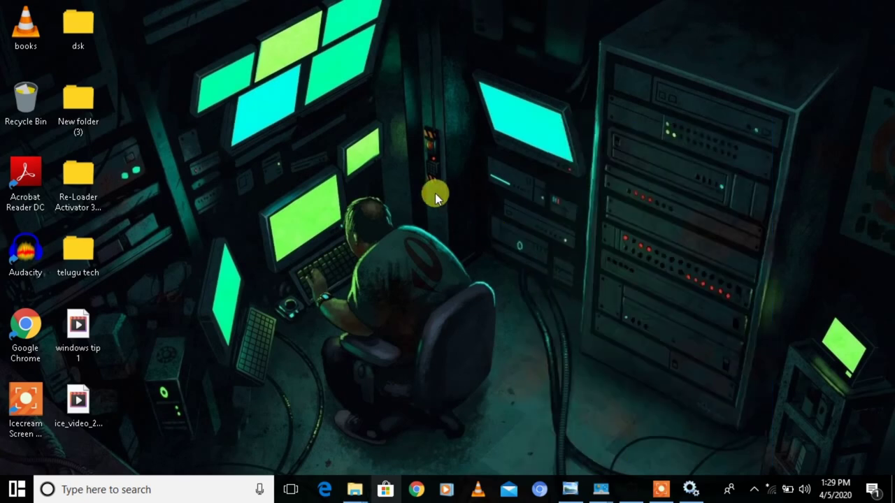
- Open Task Manager by running taskmgr and maximize its window
{"action": "key", "text": "super+r"}
{"action": "type", "text": "t"}
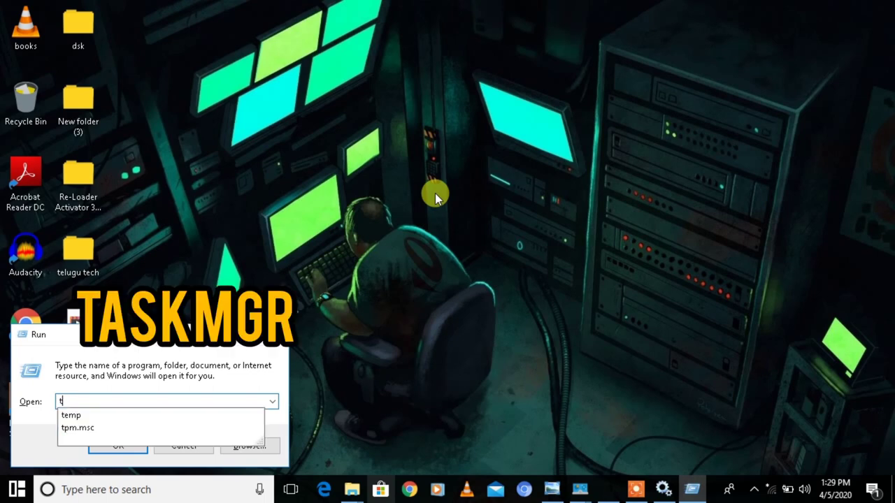
{"action": "type", "text": "askmgr"}
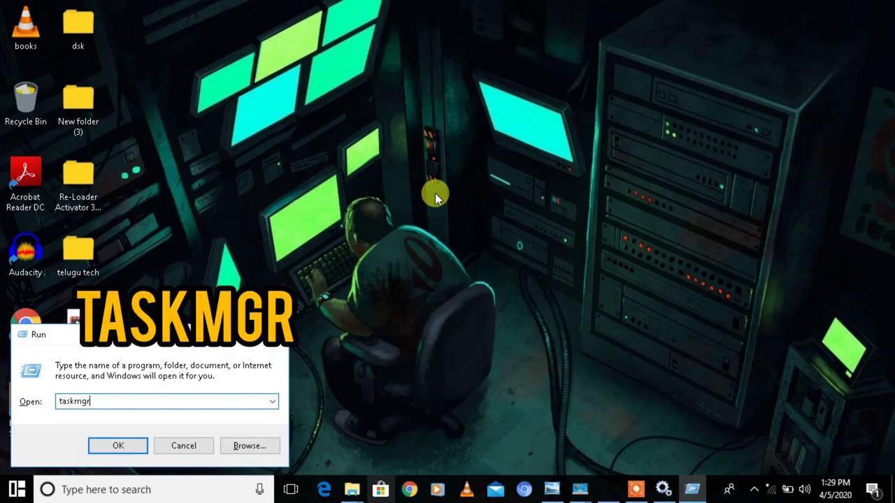
{"action": "key", "text": "Return"}
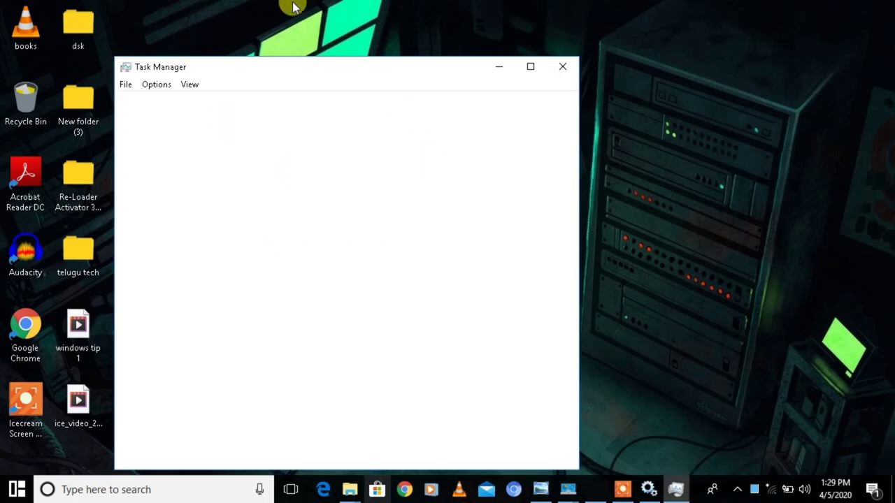
{"action": "double_click", "coordinate": [165, 62]}
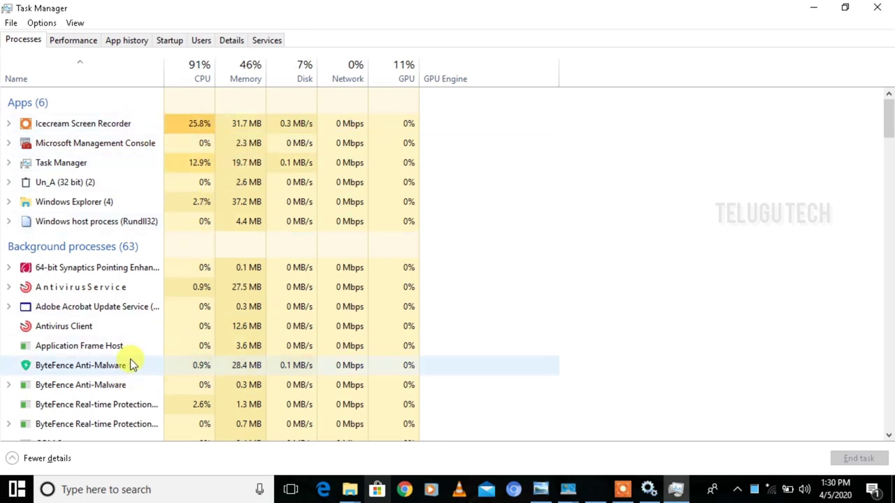
- End the first ByteFence Anti-Malware task among the background processes
{"action": "left_click", "coordinate": [101, 352]}
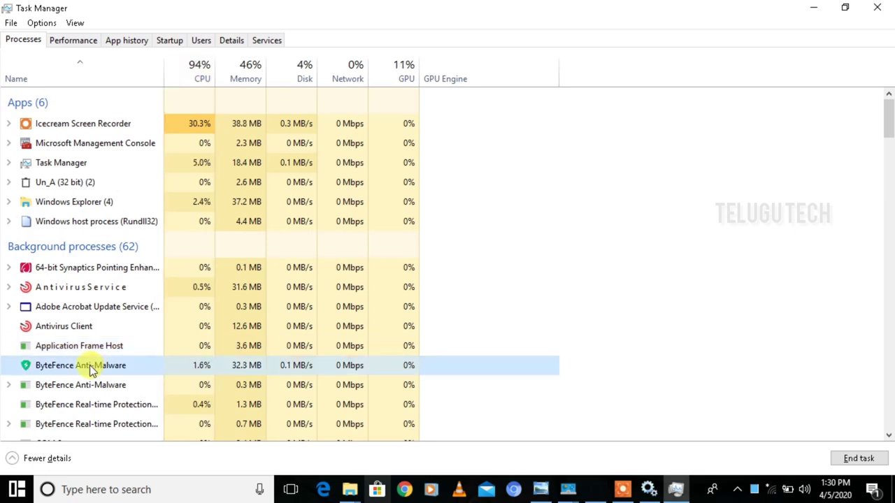
{"action": "right_click", "coordinate": [96, 369]}
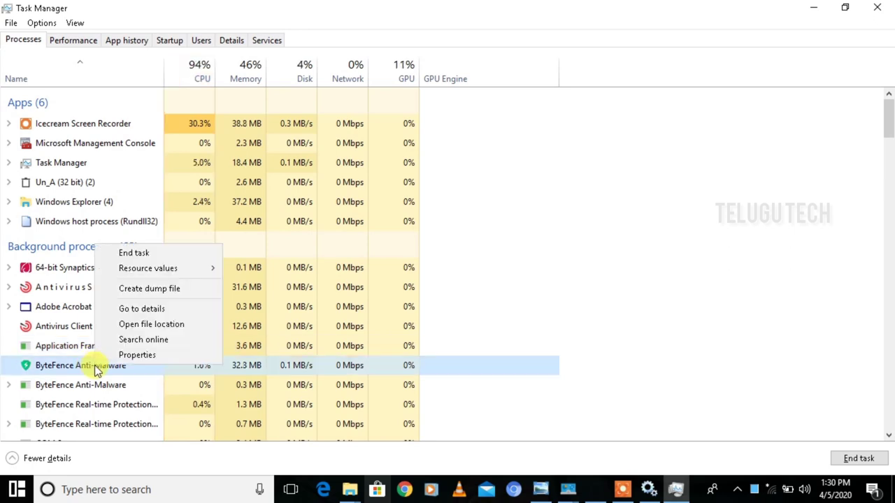
{"action": "left_click", "coordinate": [173, 256]}
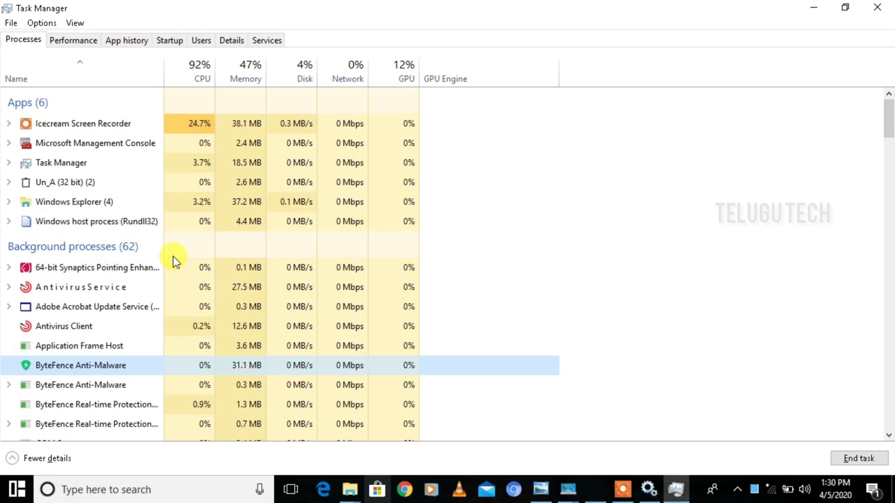
- Try to end the AntivirusService background process, and end the first COM Surrogate process
{"action": "left_click", "coordinate": [96, 300]}
{"action": "right_click", "coordinate": [96, 301]}
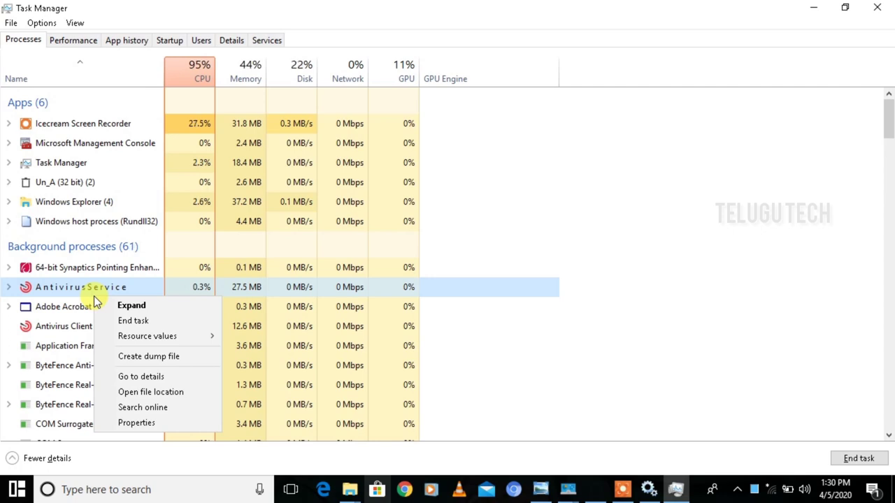
{"action": "left_click", "coordinate": [135, 319]}
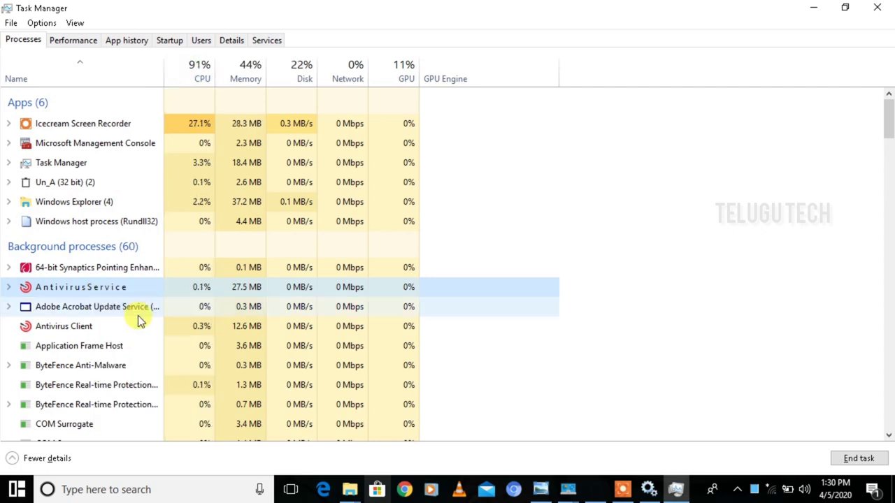
{"action": "right_click", "coordinate": [90, 425]}
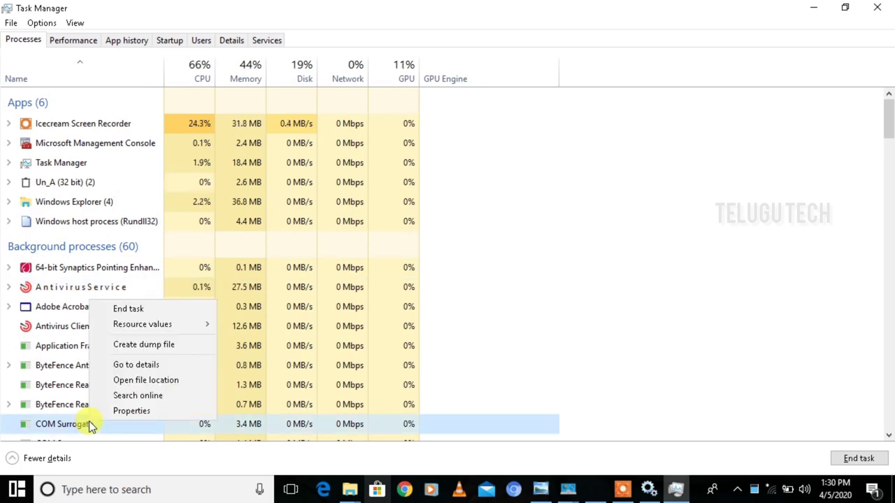
{"action": "left_click", "coordinate": [146, 311]}
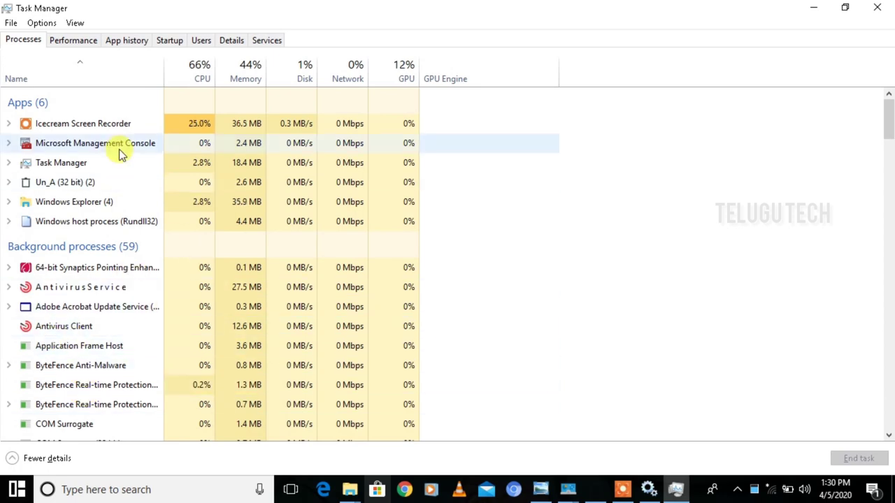
- Look through the Users, Services and App history information in Task Manager and close it
{"action": "left_click", "coordinate": [202, 41]}
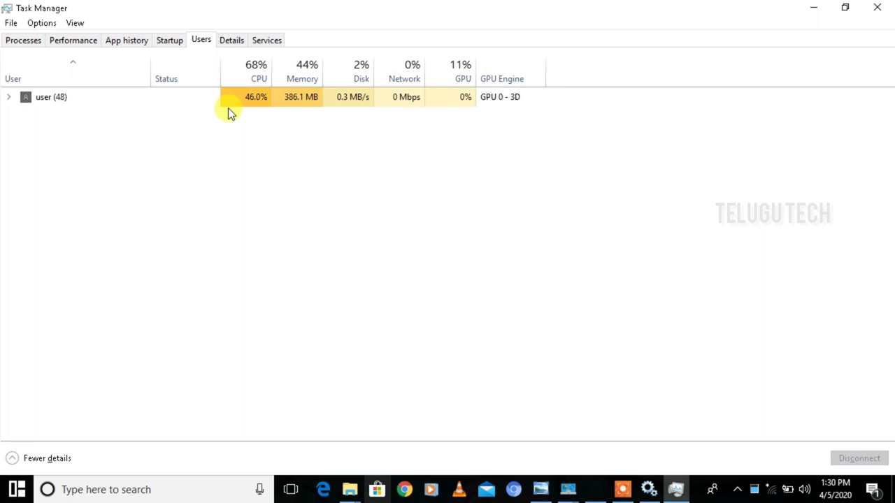
{"action": "left_click", "coordinate": [273, 45]}
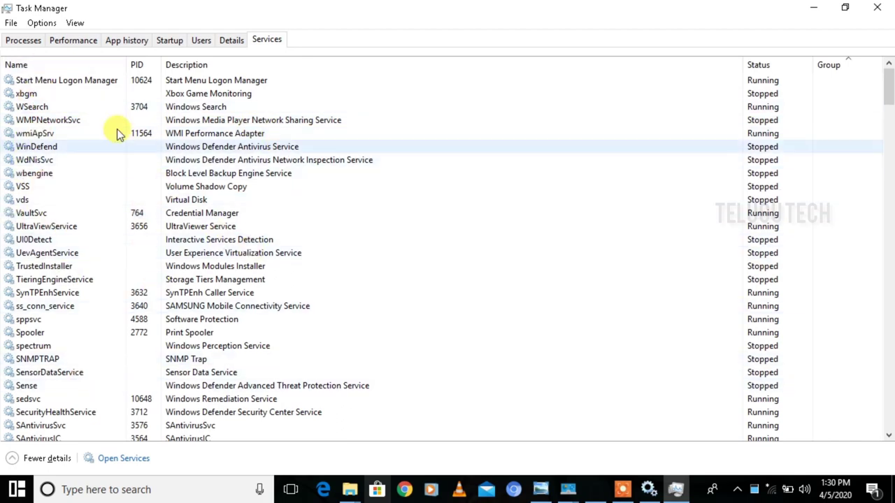
{"action": "left_click", "coordinate": [131, 40]}
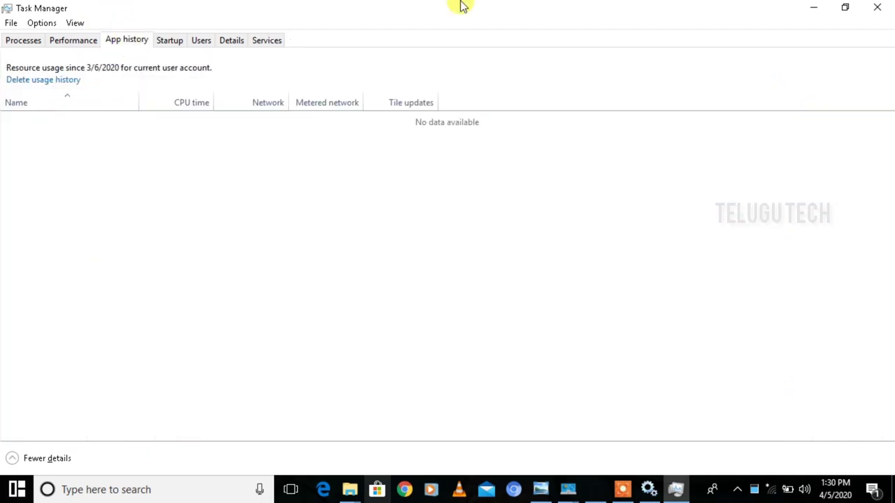
{"action": "left_click", "coordinate": [878, 7]}
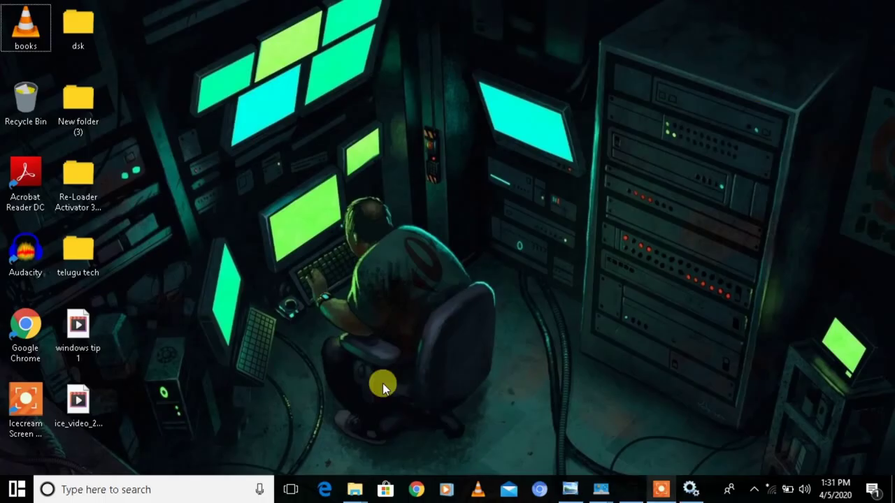
- Open Performance Monitor by searching for perf and view its processor graph, Monitoring Tools and the Performance overview
{"action": "left_click", "coordinate": [159, 497]}
{"action": "type", "text": "p"}
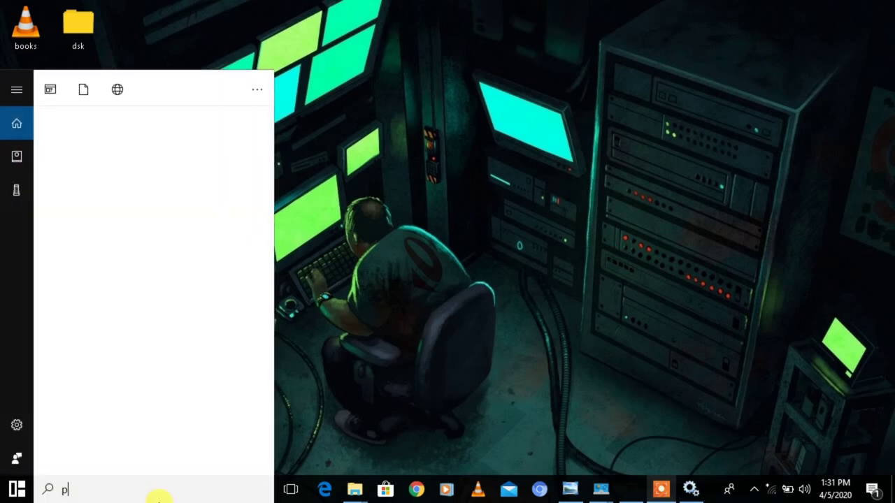
{"action": "type", "text": "erf"}
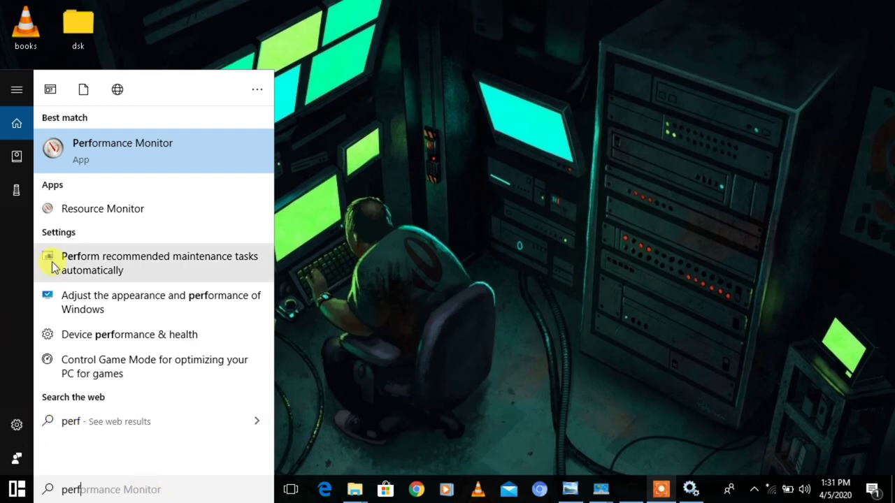
{"action": "left_click", "coordinate": [152, 161]}
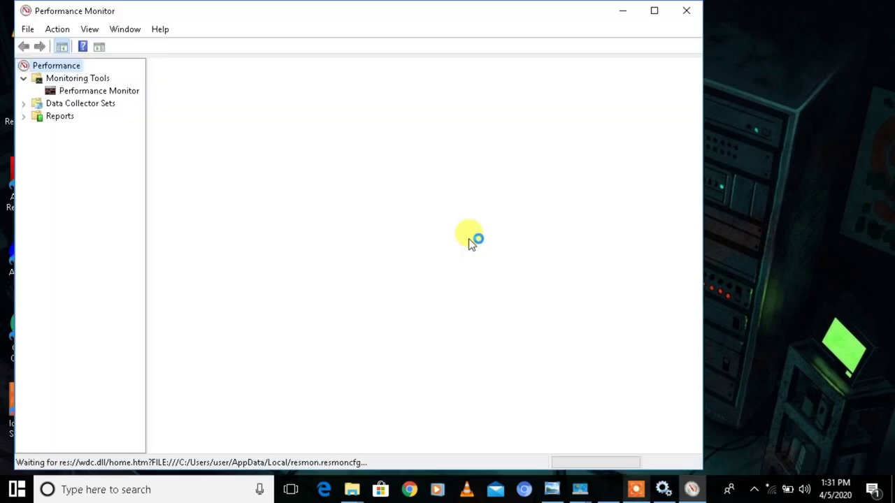
{"action": "left_click", "coordinate": [118, 91]}
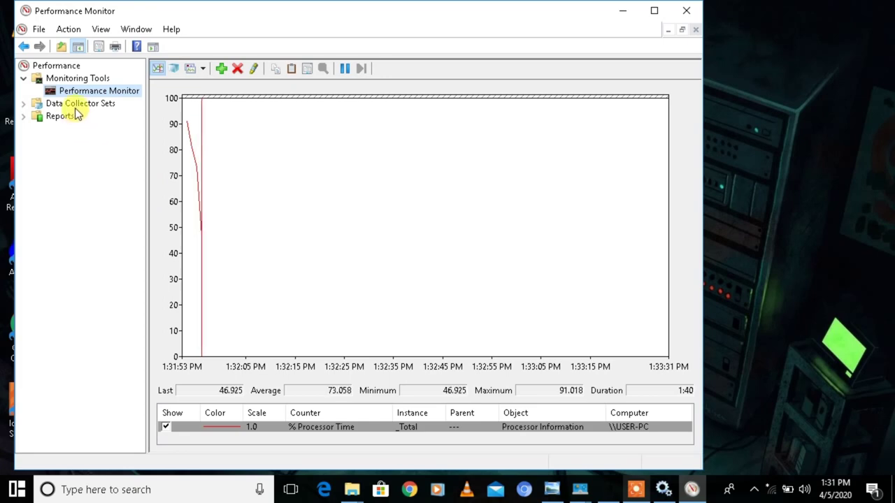
{"action": "left_click", "coordinate": [48, 81]}
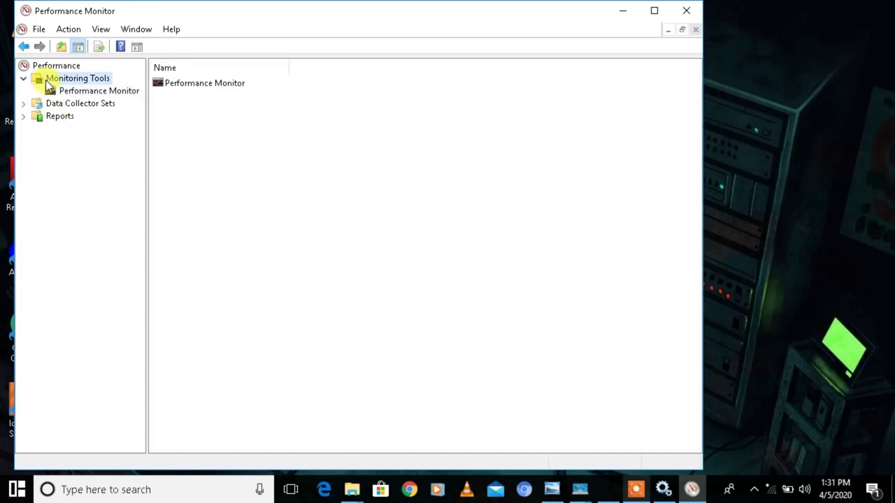
{"action": "left_click", "coordinate": [30, 67]}
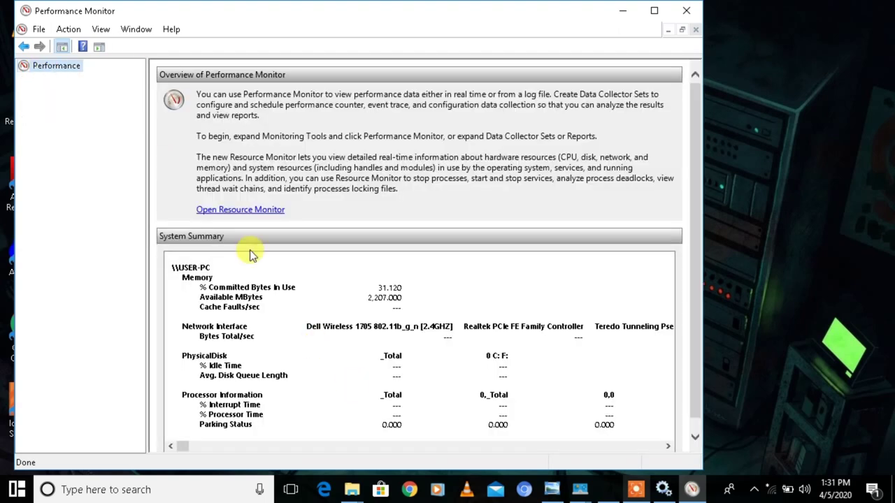
- Examine the disk activity in Resource Monitor, then close it and Performance Monitor
{"action": "left_click", "coordinate": [246, 208]}
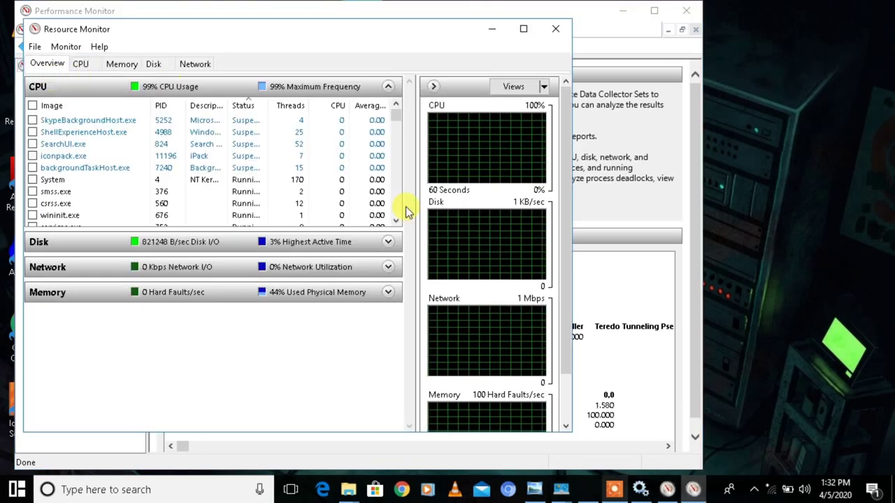
{"action": "left_click", "coordinate": [70, 244]}
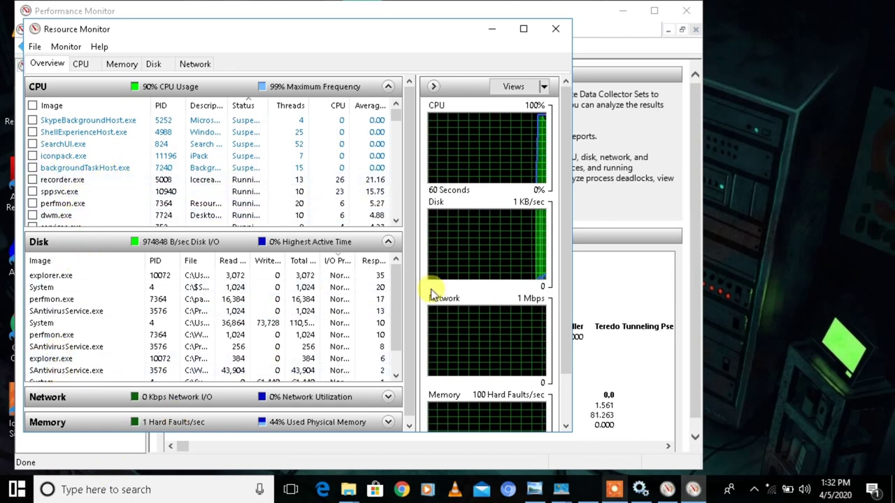
{"action": "left_click", "coordinate": [155, 65]}
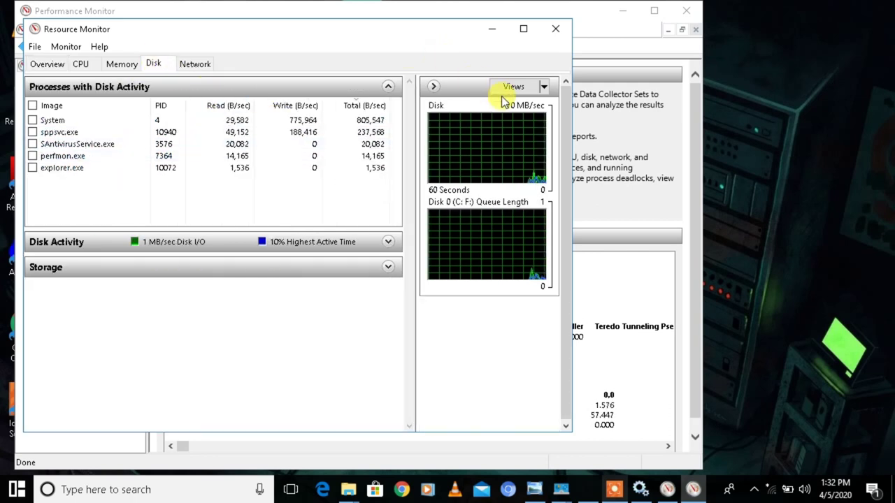
{"action": "left_click", "coordinate": [566, 23]}
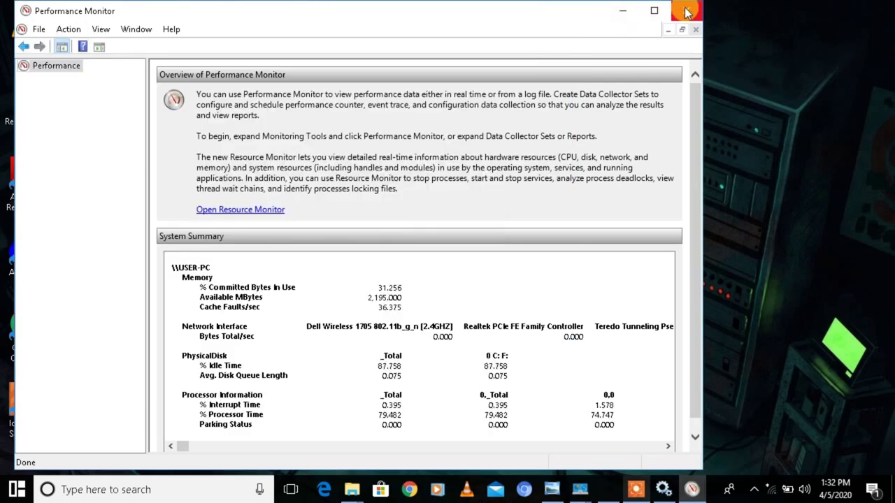
{"action": "left_click", "coordinate": [687, 11]}
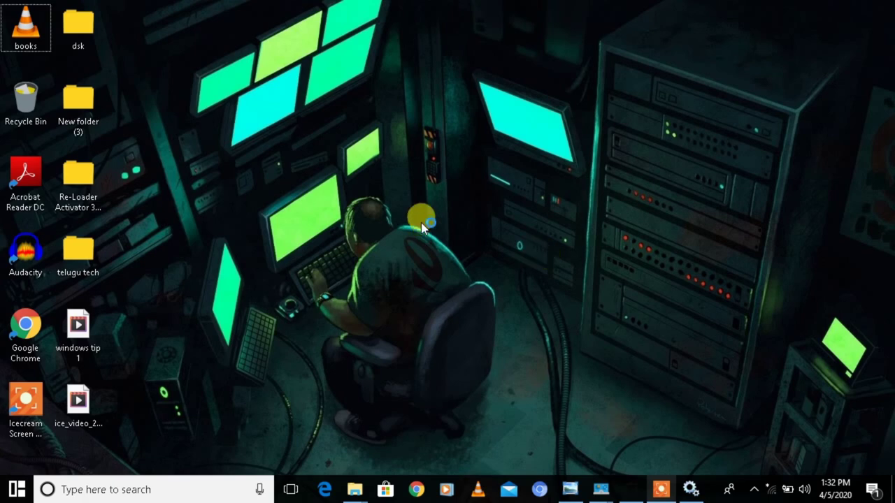
- Open Defragment and Optimize Drives by searching for defr and start analyzing drive C:
{"action": "left_click", "coordinate": [187, 498]}
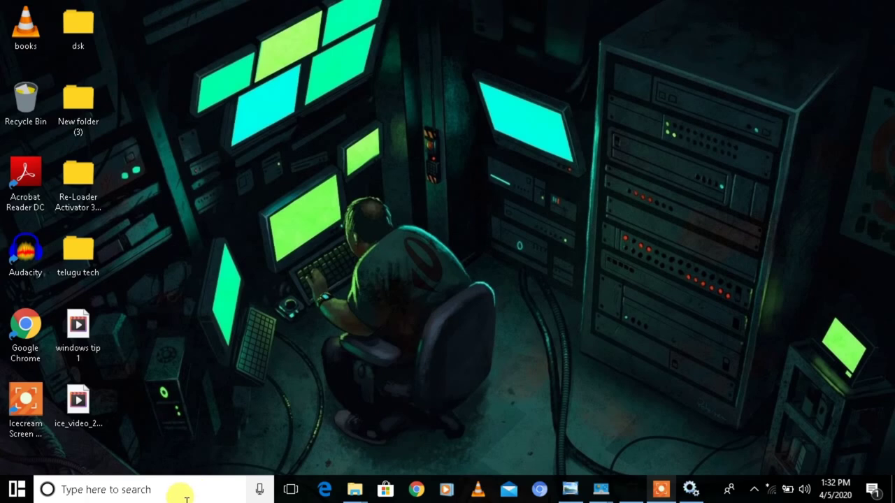
{"action": "type", "text": "def"}
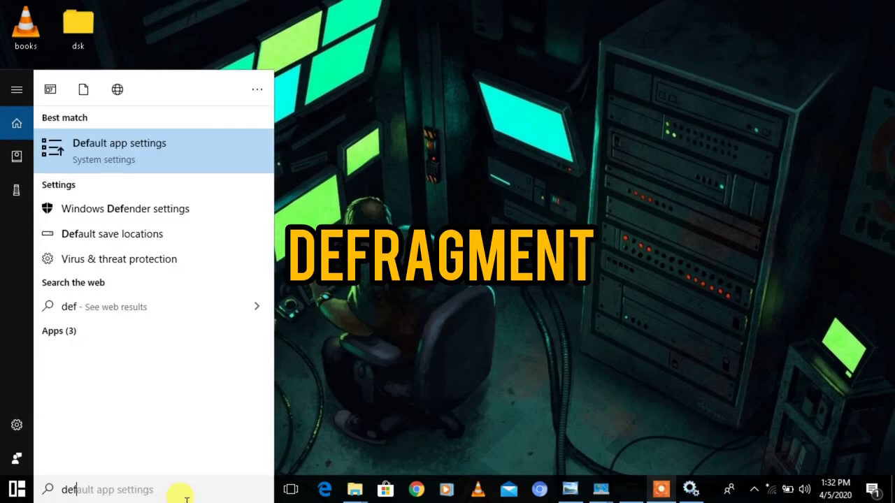
{"action": "type", "text": "r"}
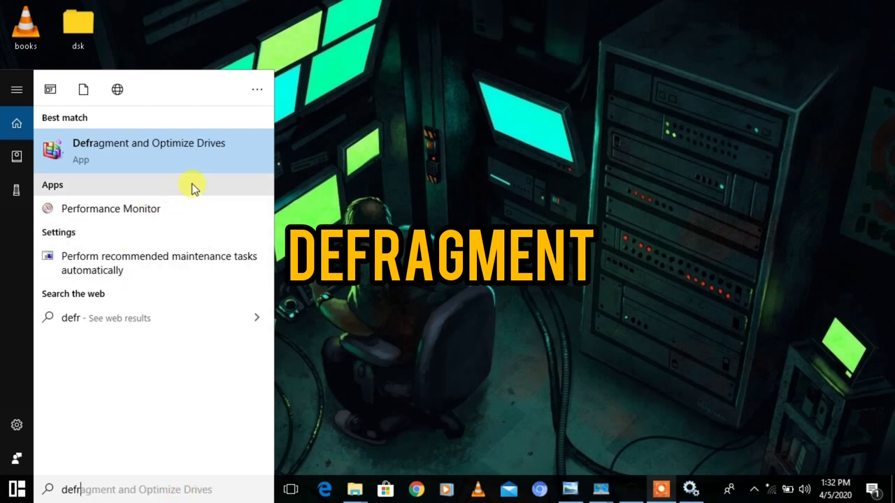
{"action": "left_click", "coordinate": [179, 162]}
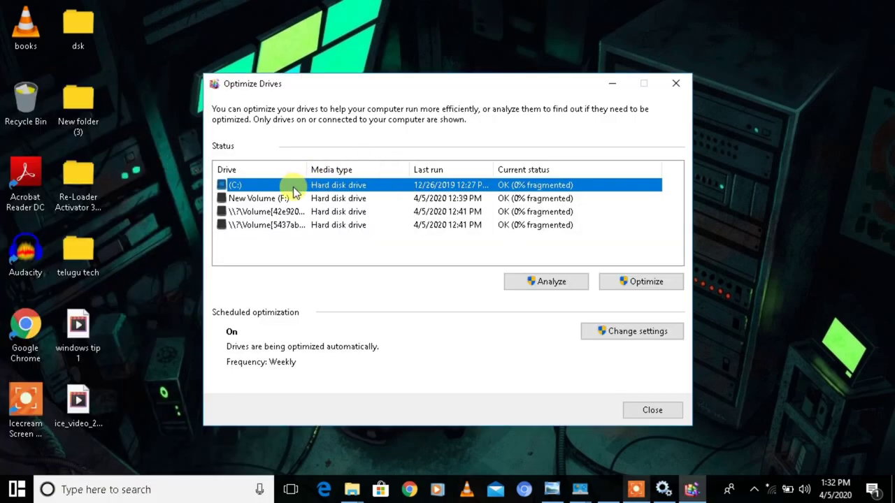
{"action": "left_click", "coordinate": [540, 282]}
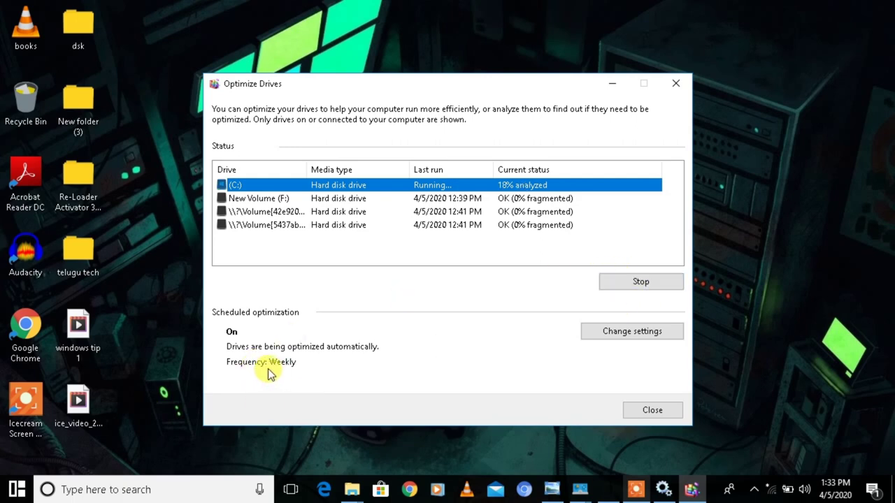
- Review the optimization schedule's frequency options and the drives it includes, then cancel out of the schedule settings
{"action": "left_click", "coordinate": [597, 333]}
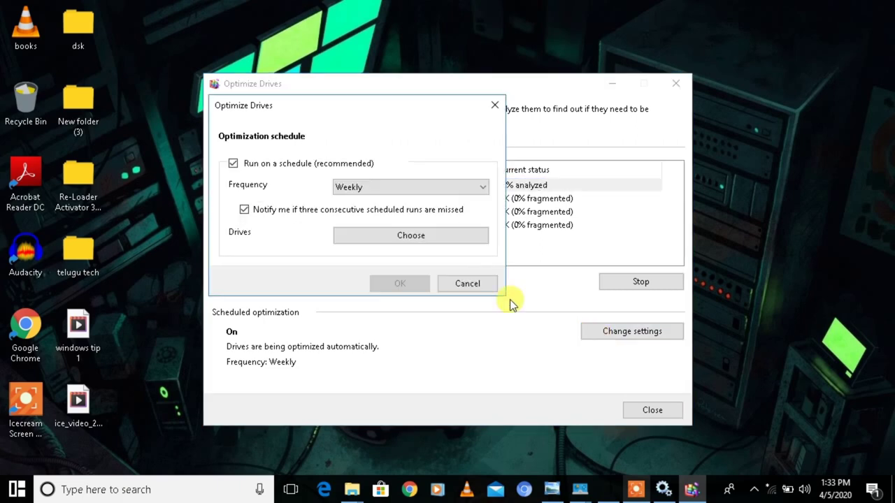
{"action": "left_click", "coordinate": [374, 189]}
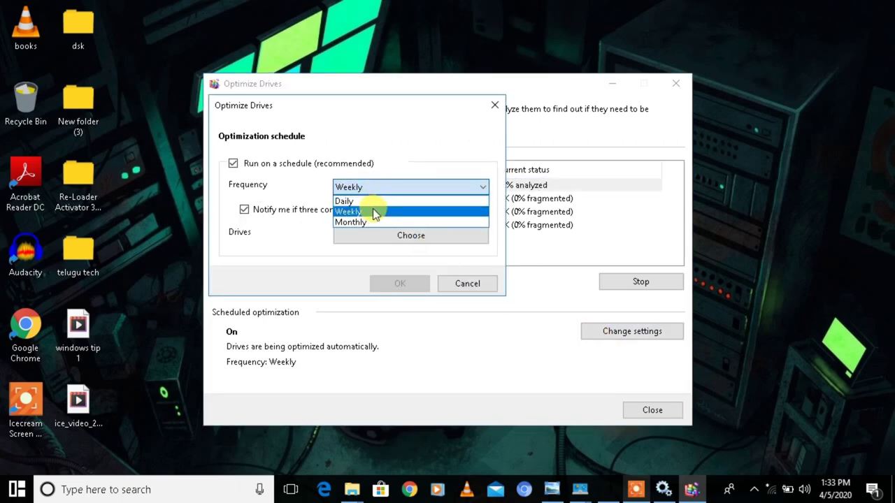
{"action": "left_click", "coordinate": [374, 212]}
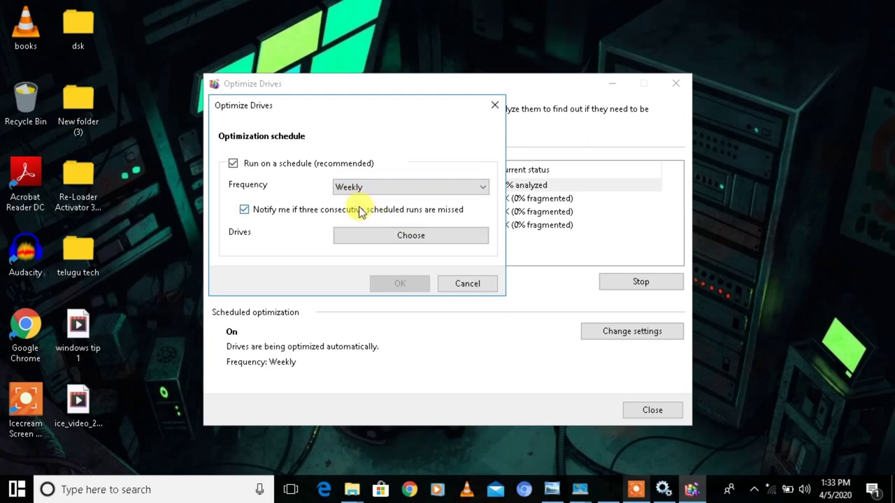
{"action": "left_click", "coordinate": [390, 231]}
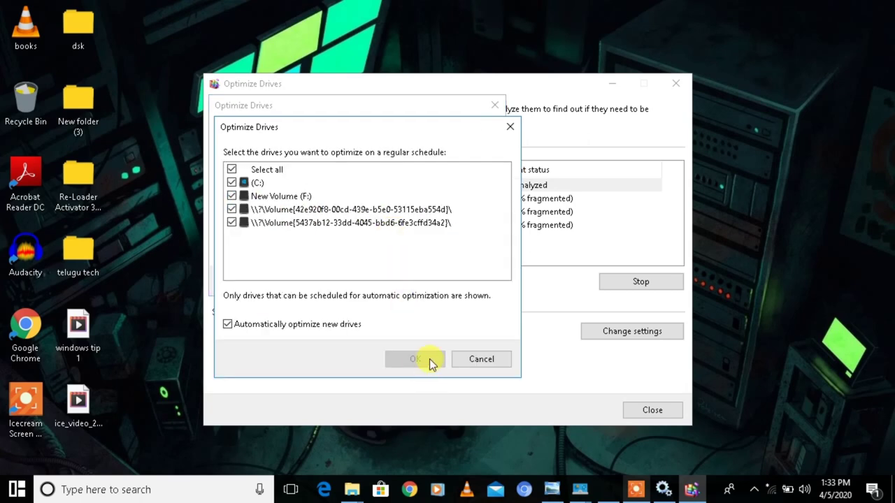
{"action": "left_click", "coordinate": [470, 362]}
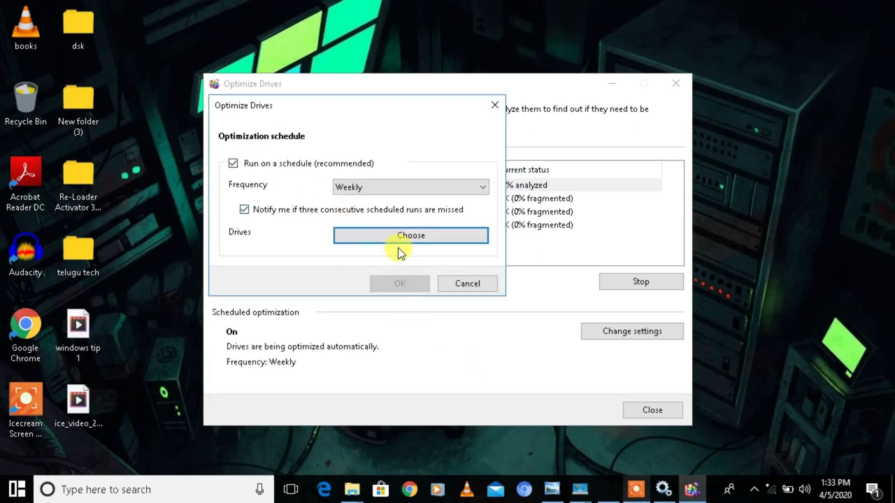
{"action": "left_click", "coordinate": [451, 281]}
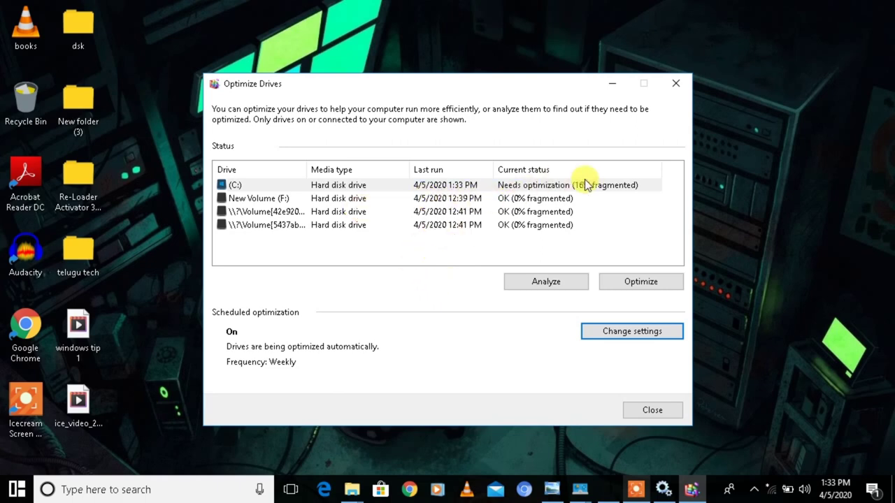
- Check the analysis status of drive C: and close Optimize Drives
{"action": "left_click", "coordinate": [615, 186]}
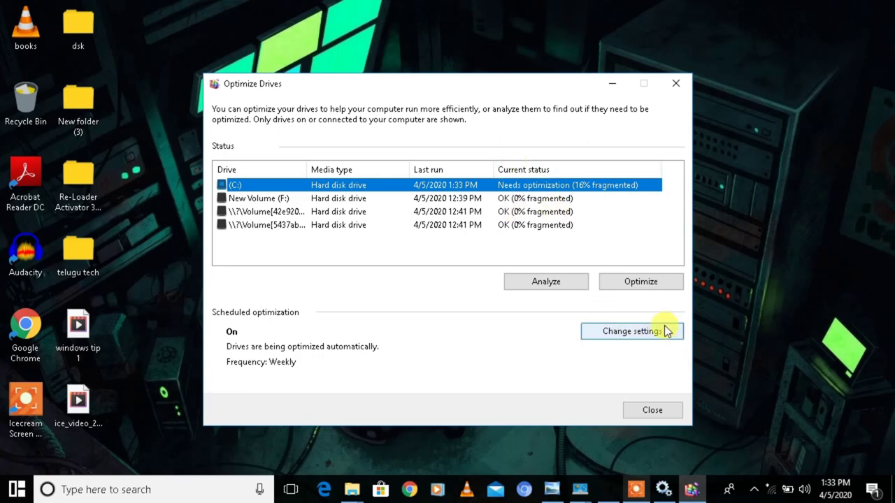
{"action": "mouse_move", "coordinate": [639, 474]}
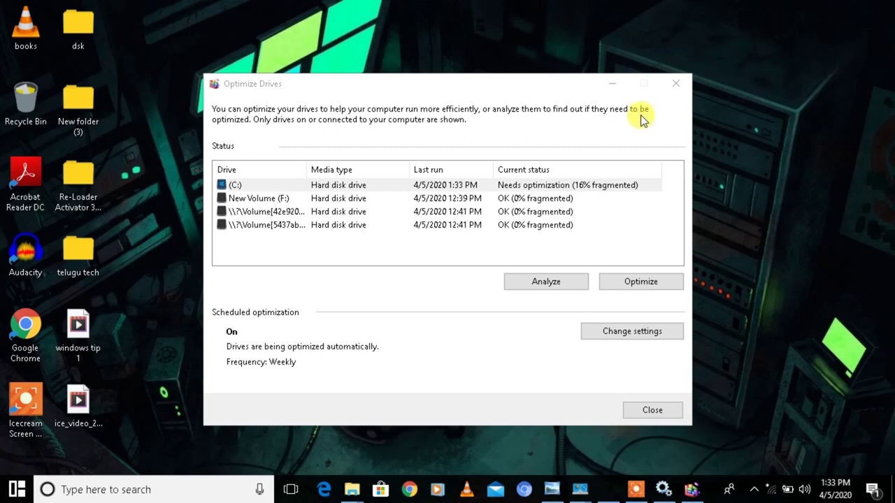
{"action": "left_click", "coordinate": [652, 410]}
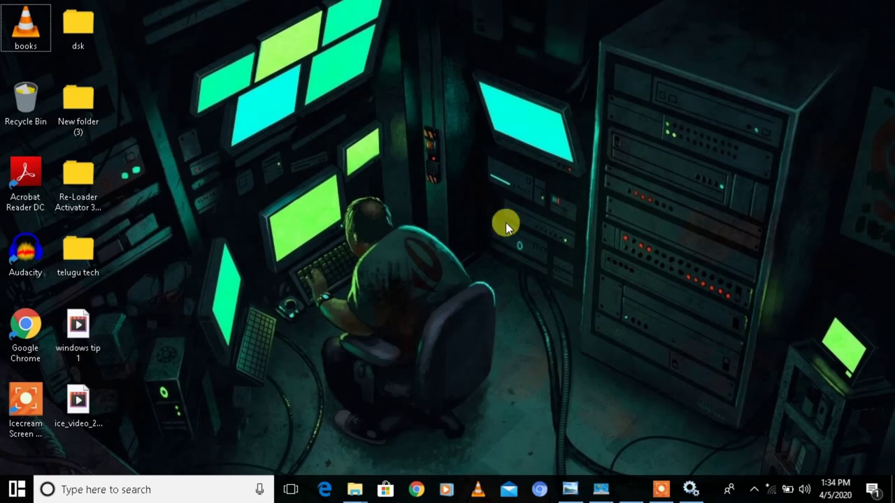
- Open System Properties by running sysdm.cpl and bring up the advanced User Profiles settings
{"action": "key", "text": "super+r"}
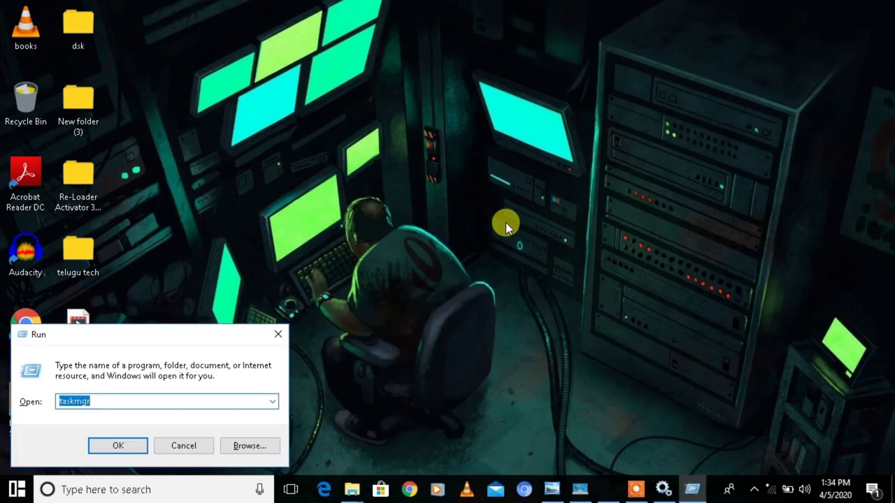
{"action": "type", "text": "sys"}
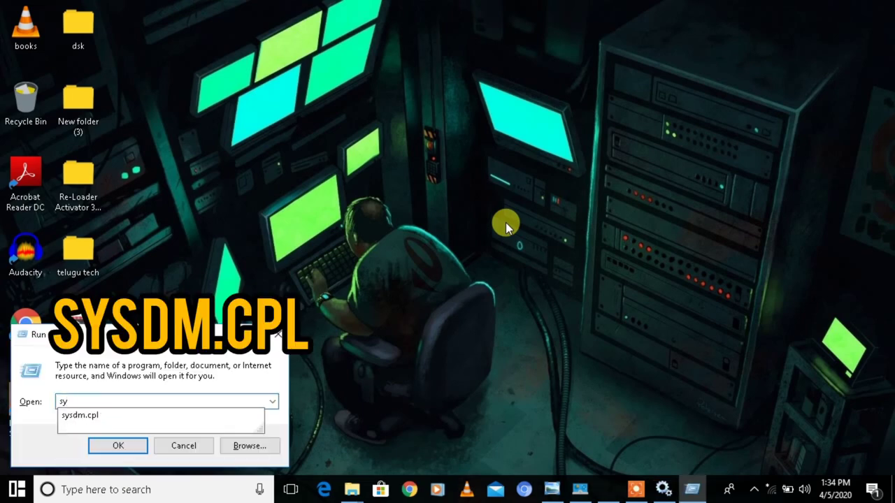
{"action": "key", "text": "Down"}
{"action": "key", "text": "Return"}
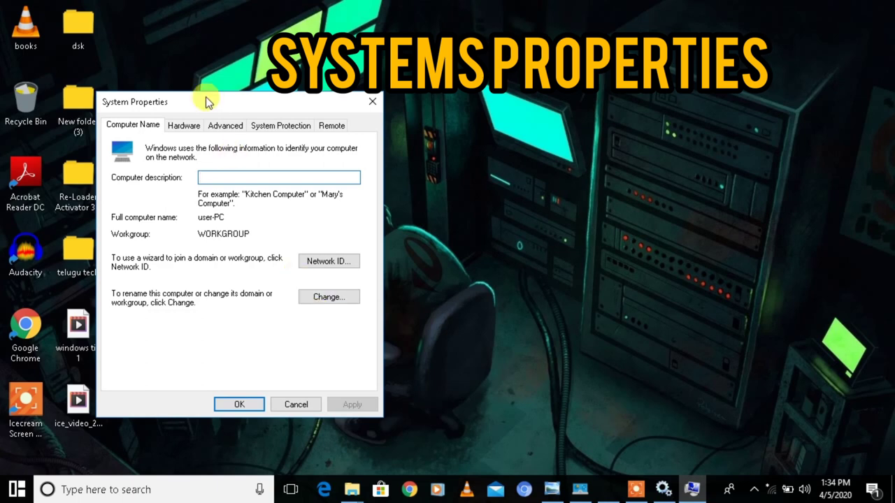
{"action": "left_click", "coordinate": [238, 128]}
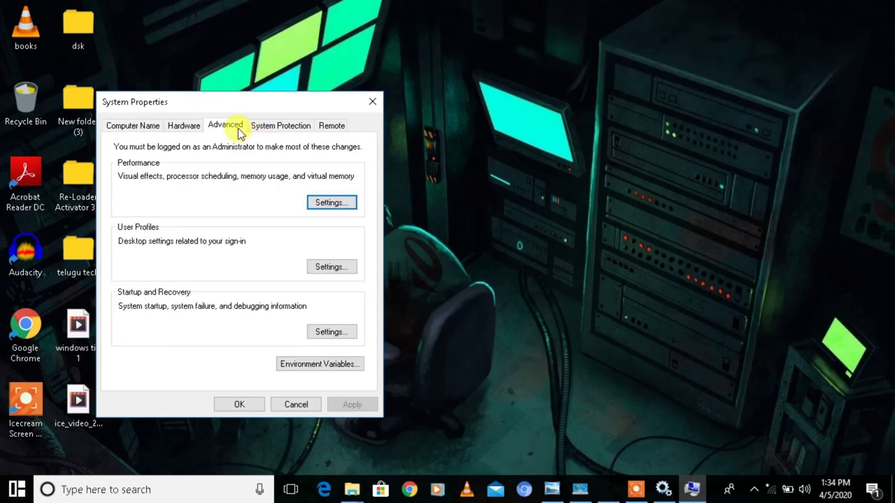
{"action": "left_click", "coordinate": [328, 266]}
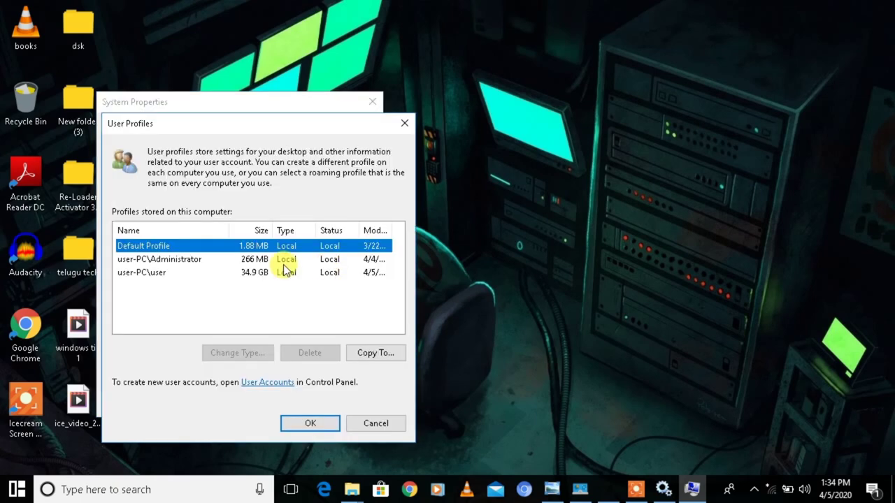
- Examine the sizes of the default, Administrator and user profiles stored on the computer, then close User Profiles and System Properties
{"action": "left_click", "coordinate": [157, 260]}
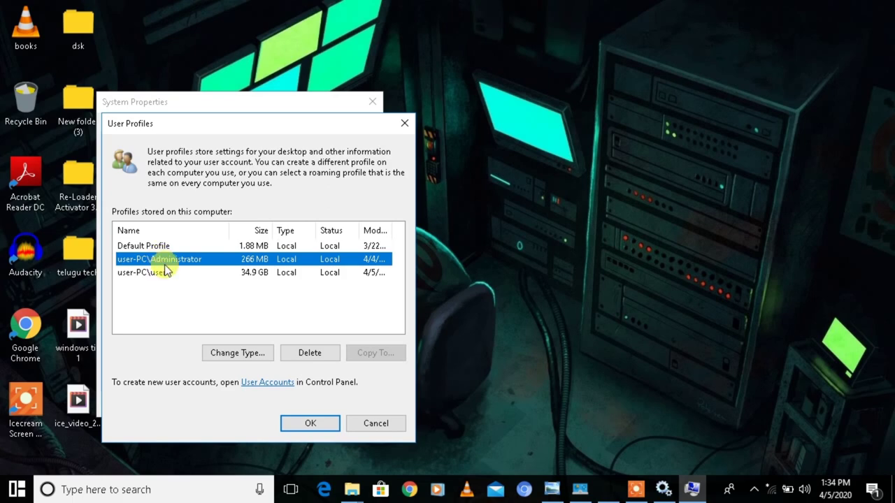
{"action": "left_click", "coordinate": [163, 271]}
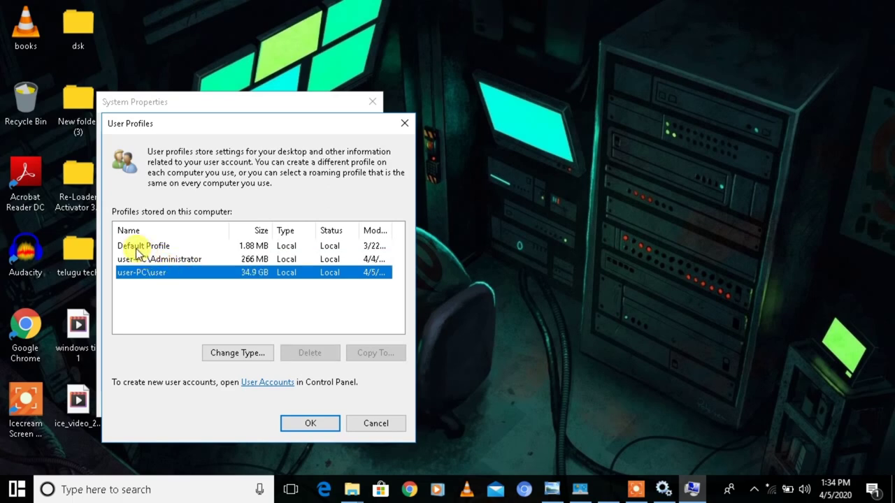
{"action": "left_click", "coordinate": [138, 246]}
{"action": "left_click", "coordinate": [201, 281]}
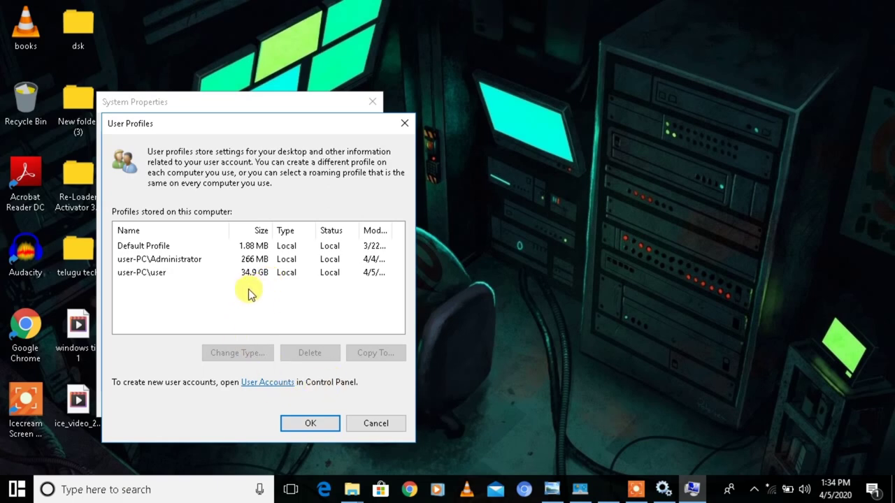
{"action": "left_click", "coordinate": [229, 278]}
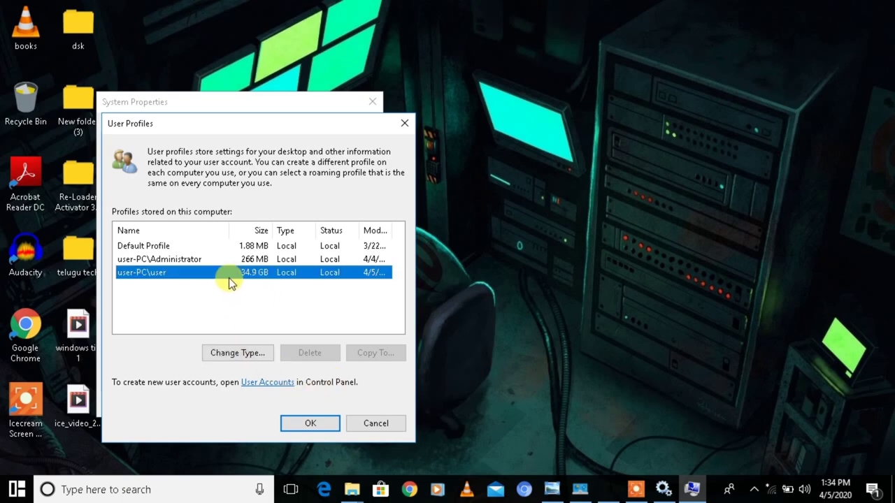
{"action": "left_click", "coordinate": [297, 423]}
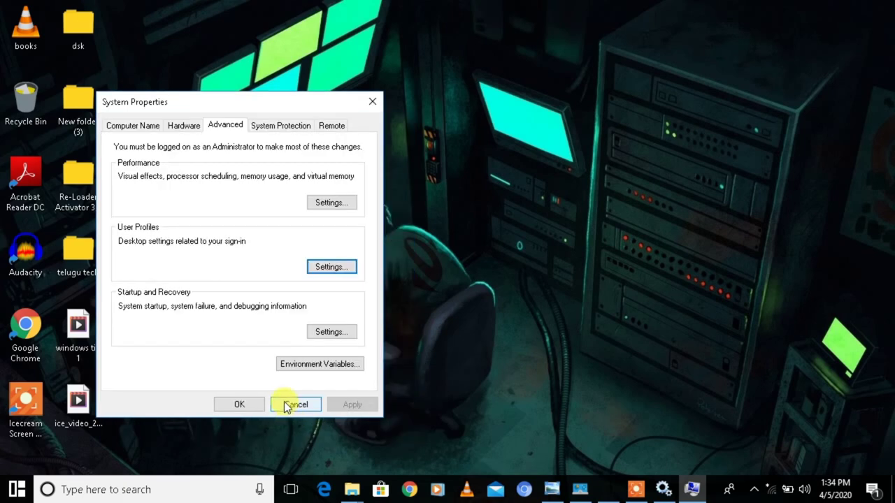
{"action": "left_click", "coordinate": [287, 405]}
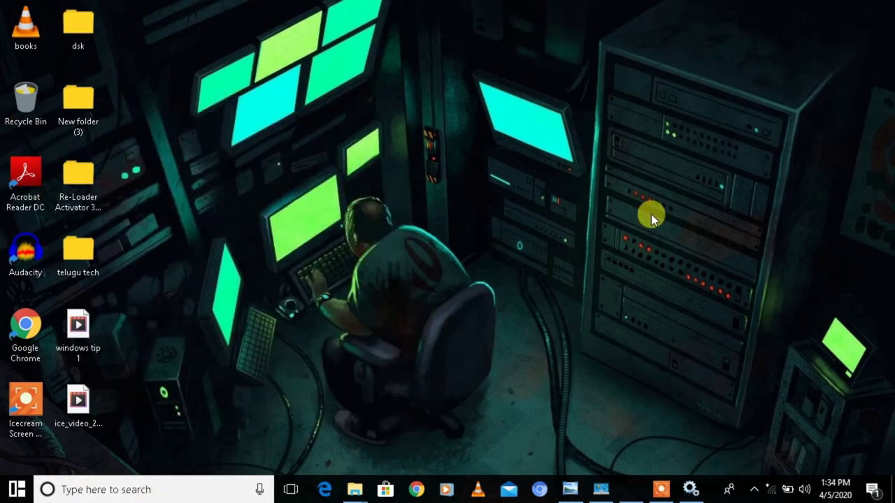